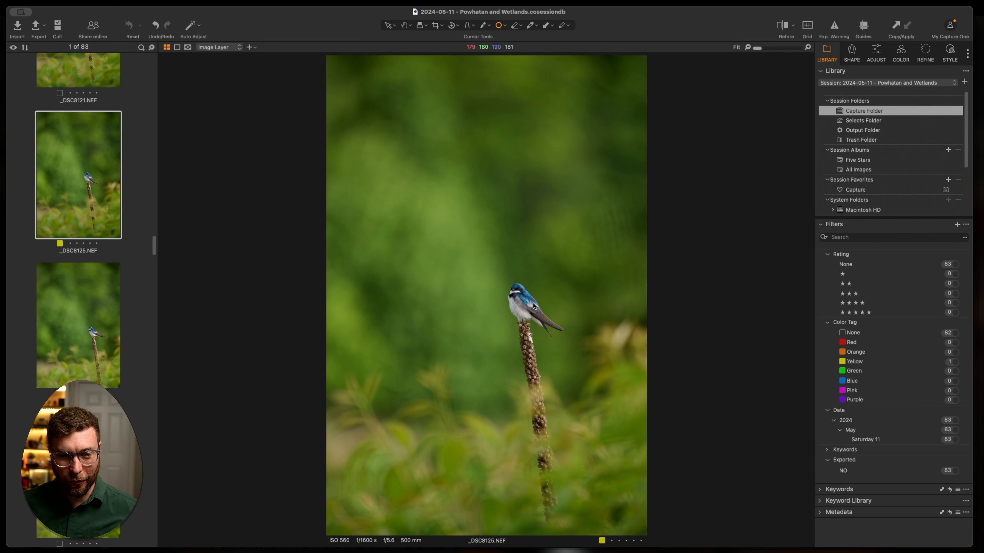
Inspect the perched bird's detail up close in photo _DSC8125.NEF, then review the whole frame
scroll(534, 392, "up", 5)
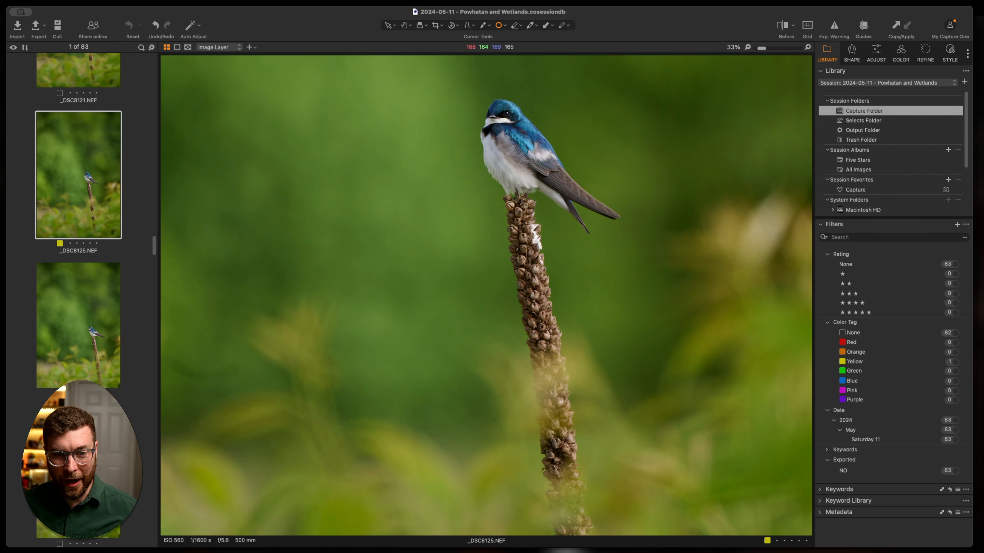
left_click(405, 24)
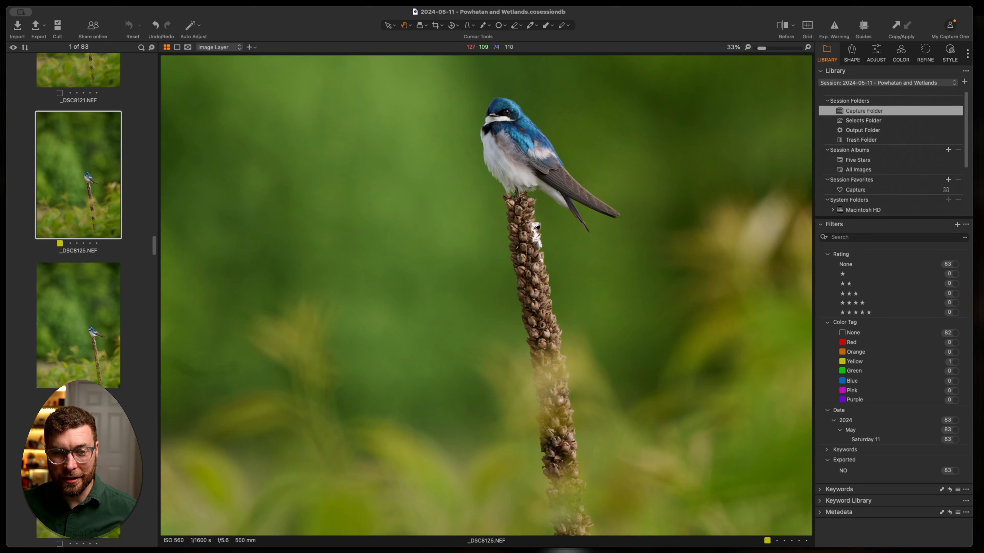
scroll(539, 229, "down", 2)
scroll(537, 232, "up", 3)
scroll(534, 233, "up", 5)
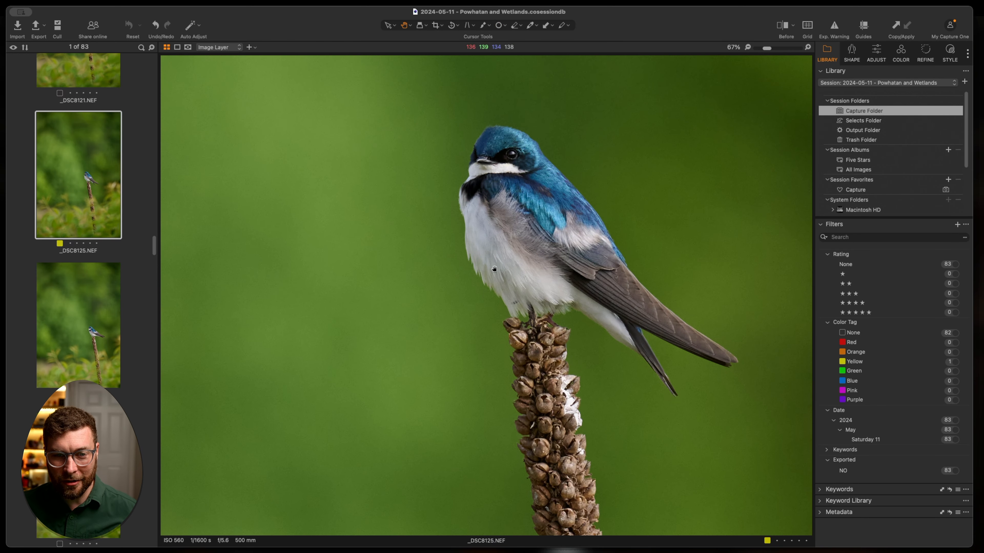
scroll(453, 262, "down", 5)
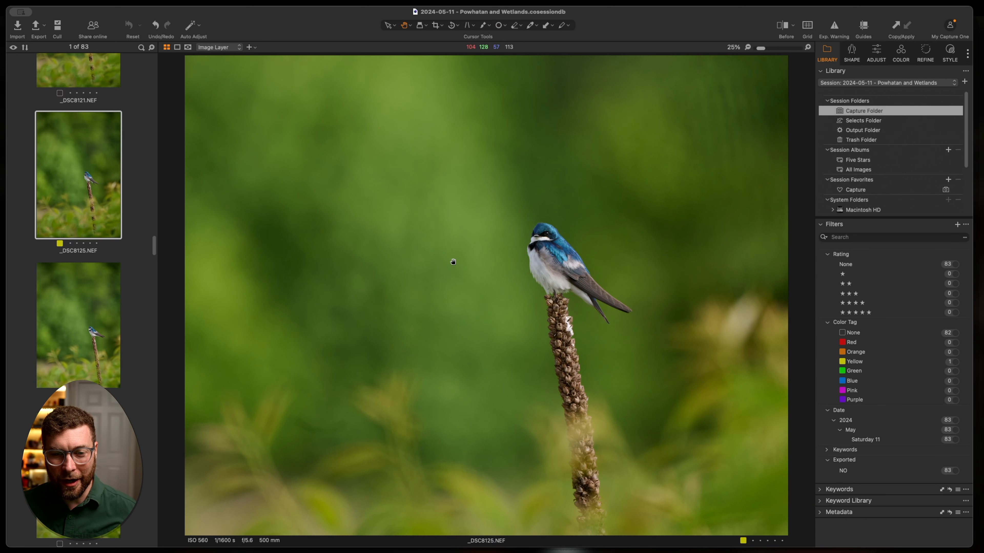
scroll(453, 261, "down", 2)
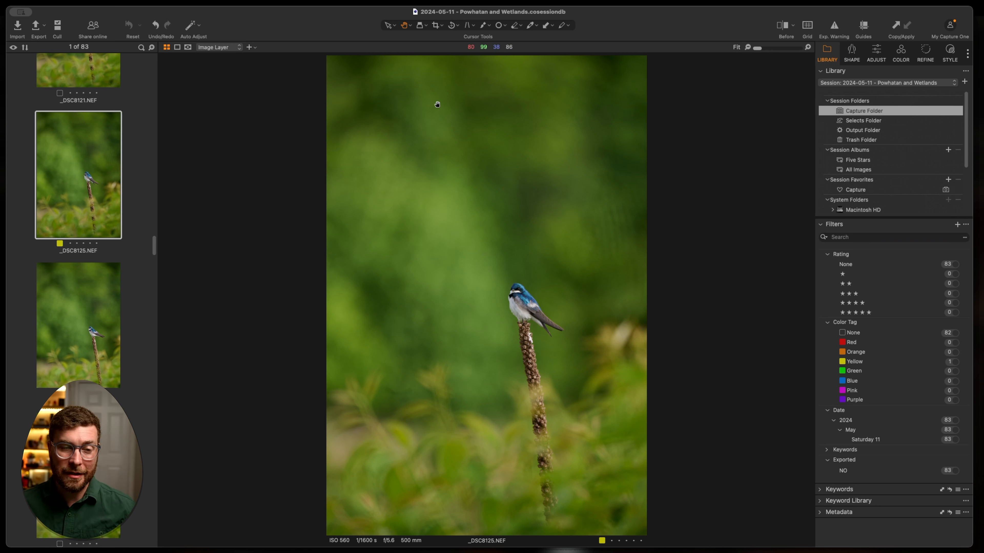
Crop the photo with the 3x4 aspect ratio to about 4784 × 6378 px, trimming empty background above and beside the bird
left_click(442, 28)
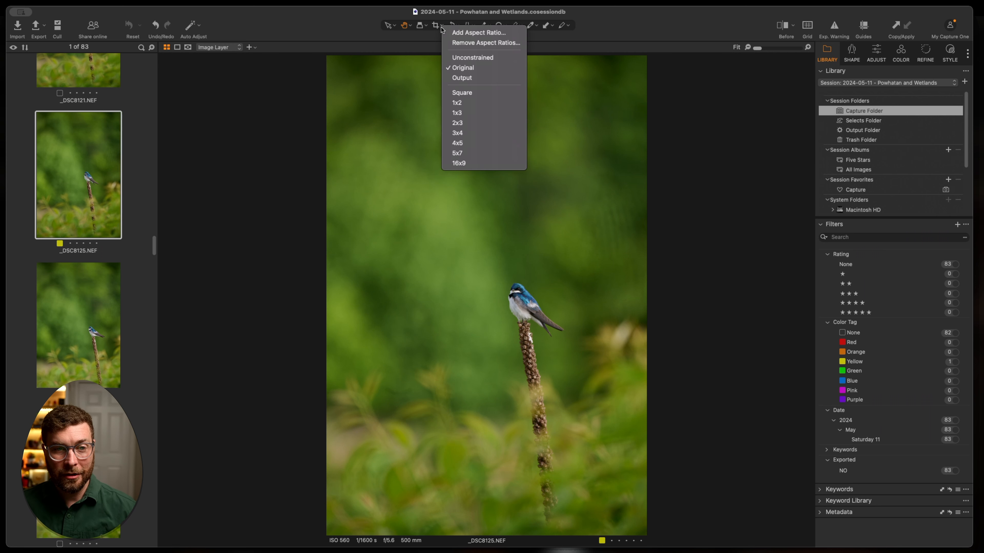
left_click(464, 134)
left_click_drag(461, 131, 399, 191)
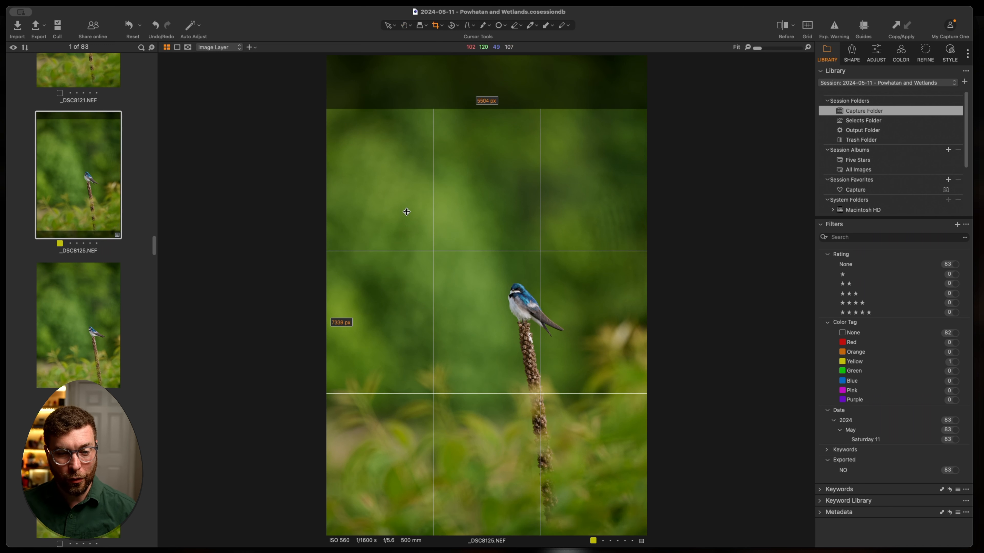
left_click_drag(329, 112, 367, 185)
key("h")
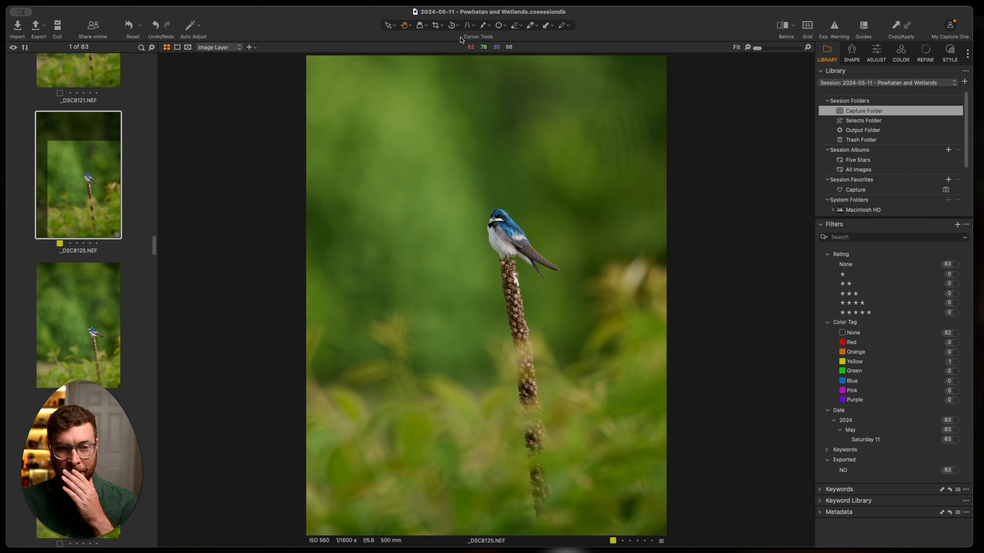
Tighten the 3x4 crop to about 4387 px wide and shift the frame slightly to recompose around the bird
left_click(436, 28)
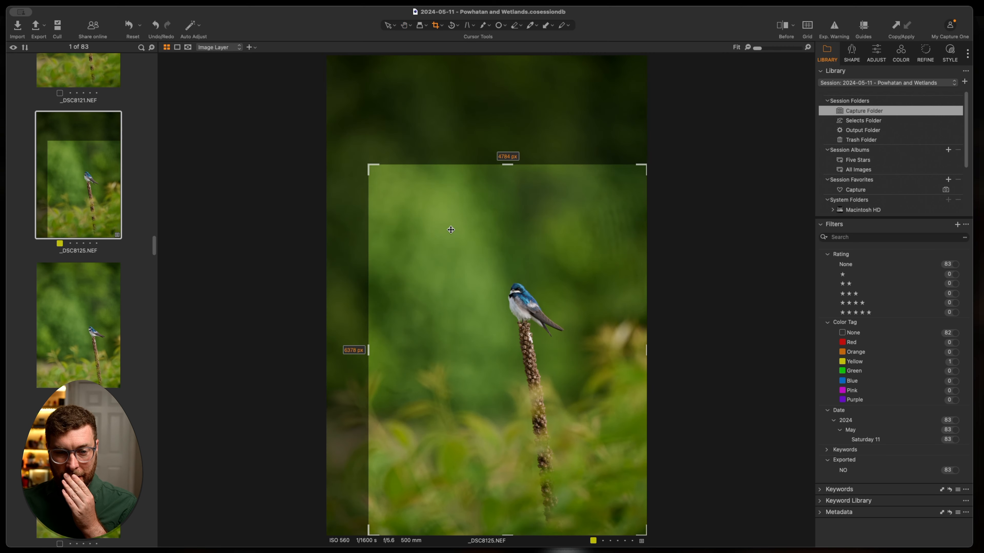
left_click_drag(367, 251, 391, 251)
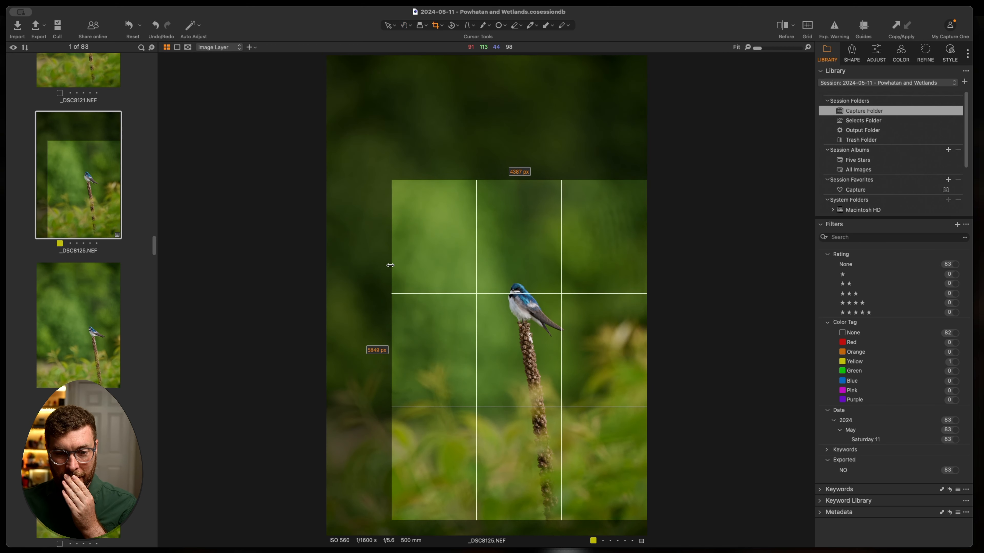
key("h")
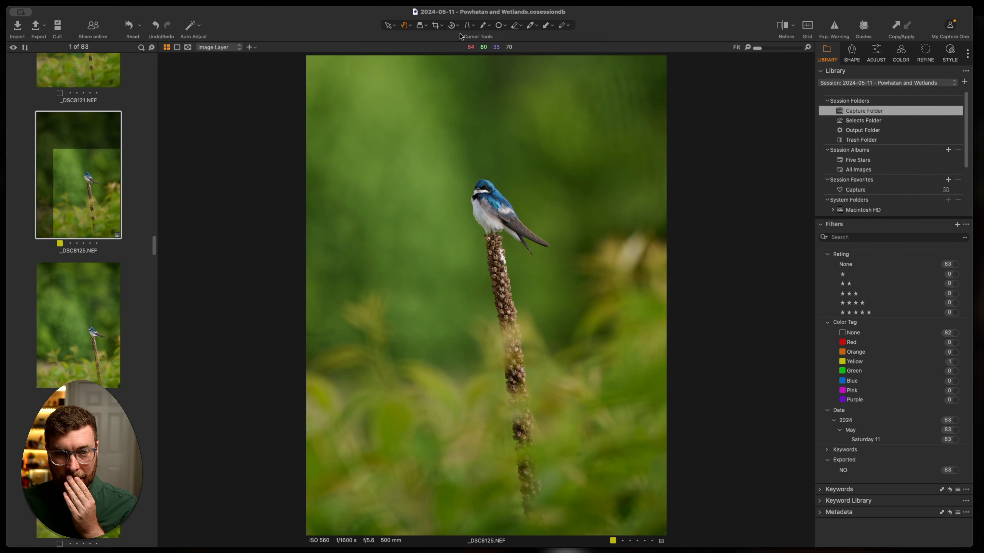
left_click(436, 25)
left_click_drag(502, 310, 494, 312)
key("h")
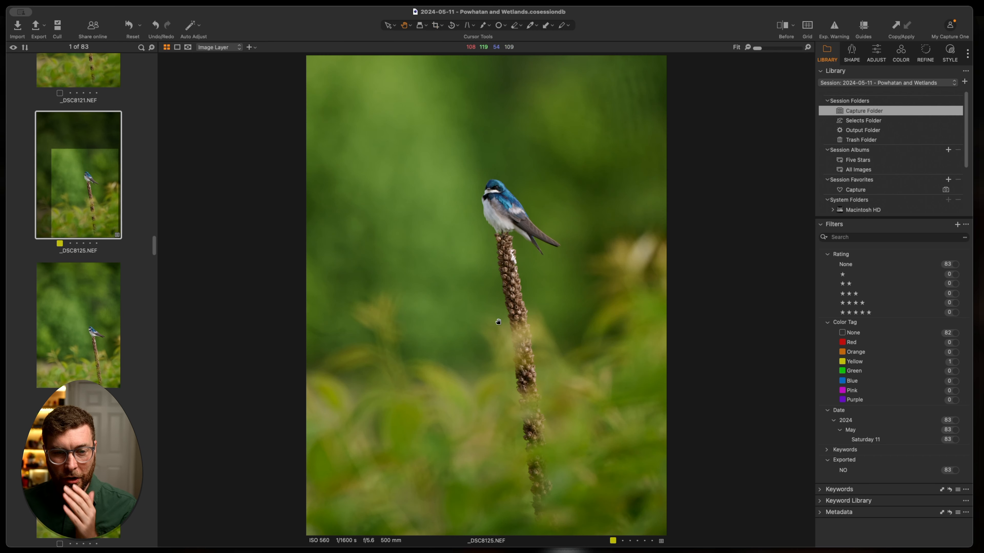
scroll(500, 166, "up", 3)
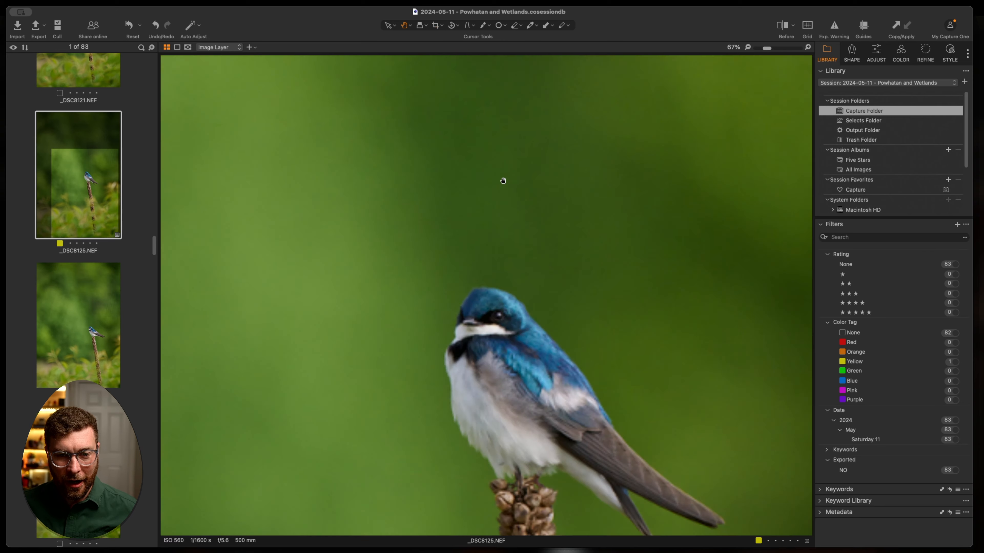
scroll(544, 341, "down", 3)
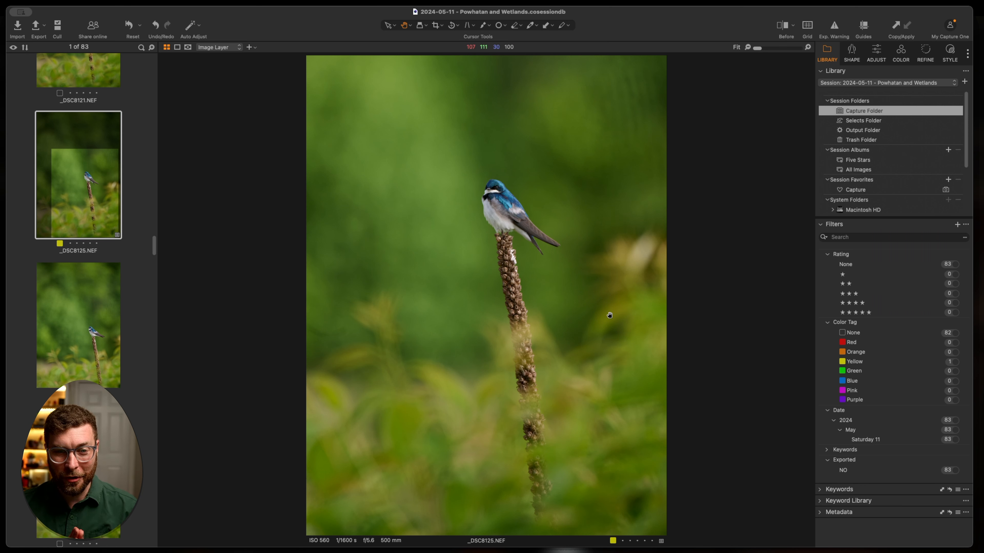
Add a new filled adjustment layer and apply saved style adjustments to it, giving Exposure 0.25, White -4 and Black -5
left_click(874, 56)
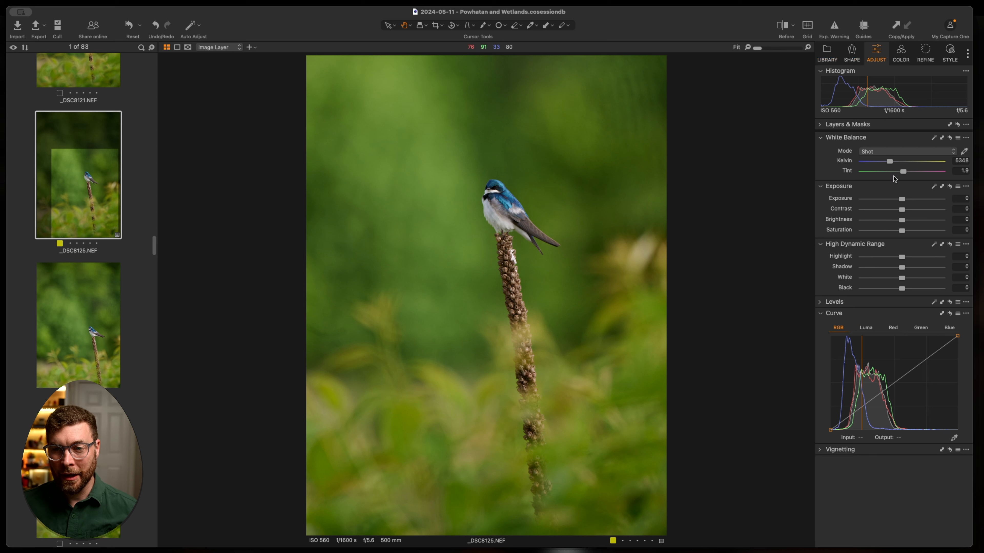
left_click(821, 125)
left_click(846, 164)
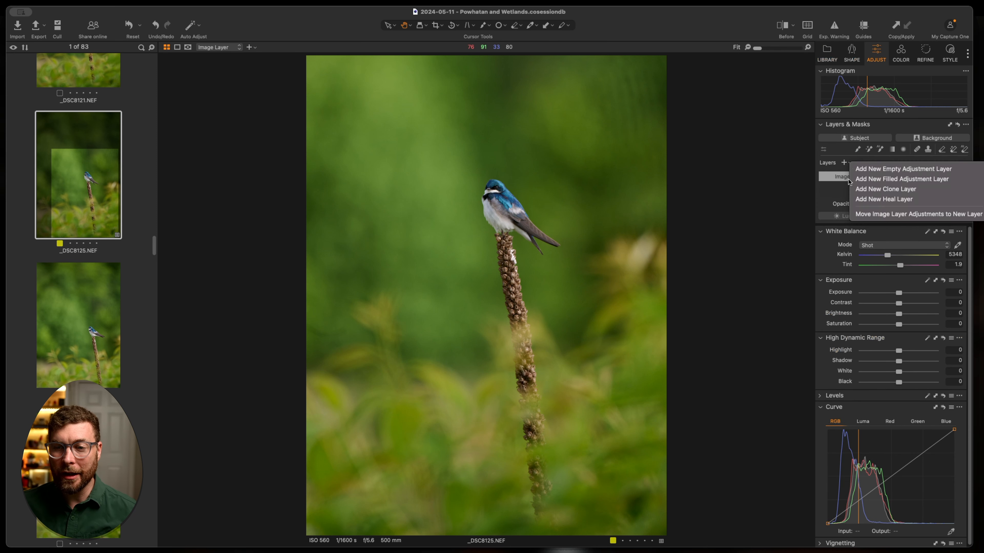
left_click(852, 180)
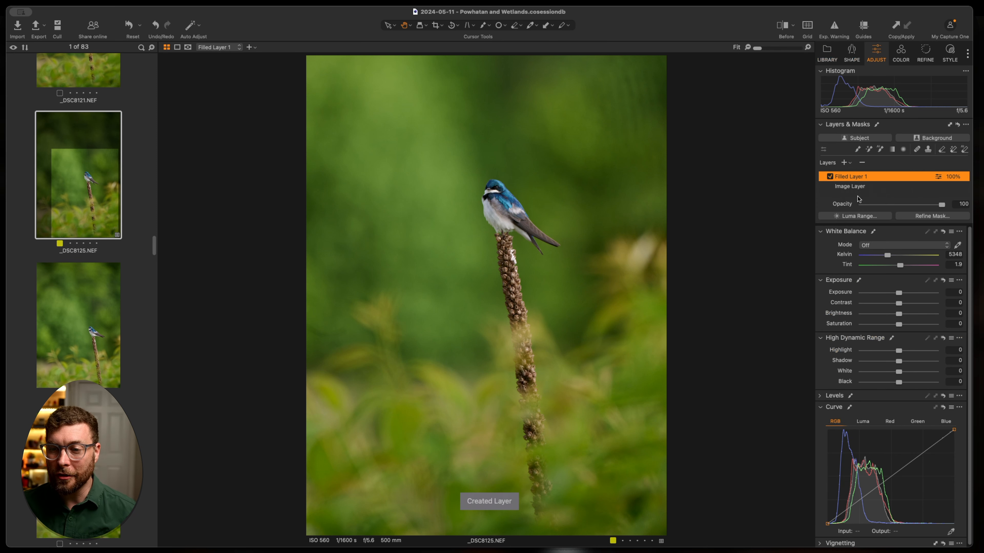
right_click(847, 177)
mouse_move(929, 287)
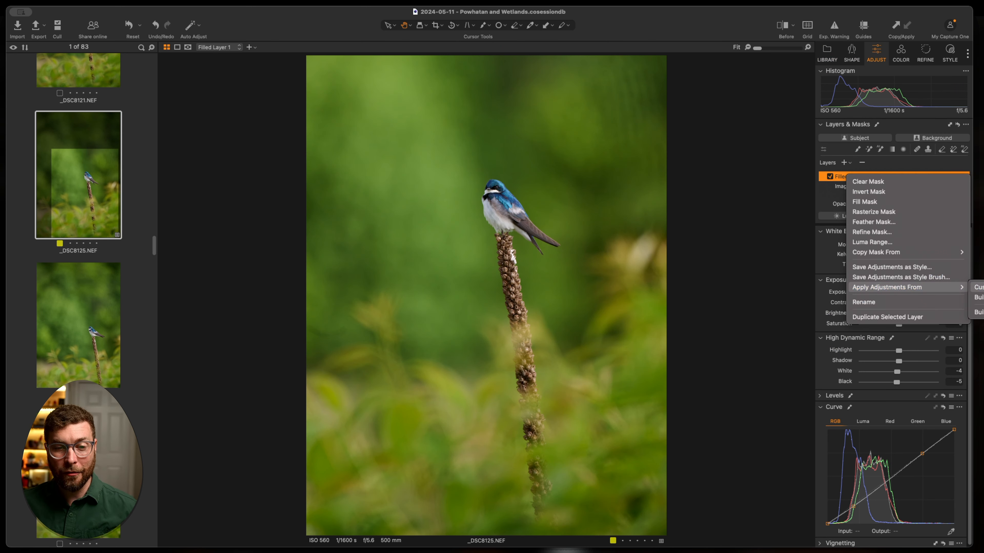
left_click(982, 288)
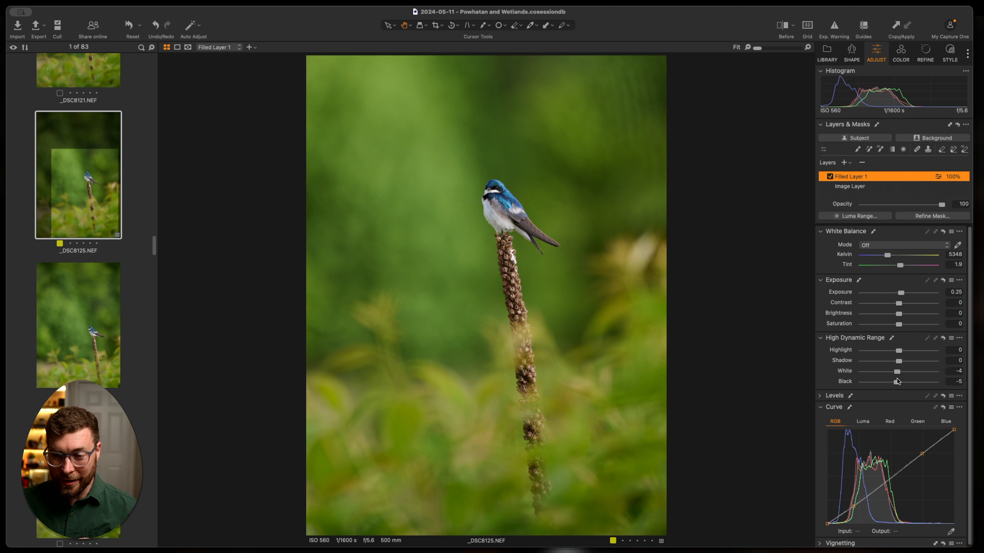
Examine the filled layer's tone curves in the RGB, Luma, Red, Green and Blue channels
left_click(890, 421)
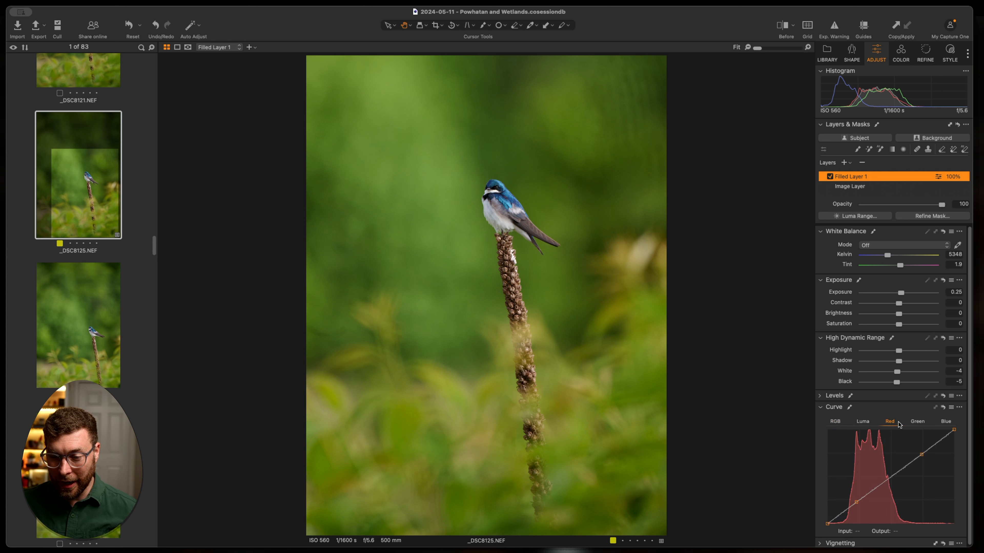
left_click(918, 422)
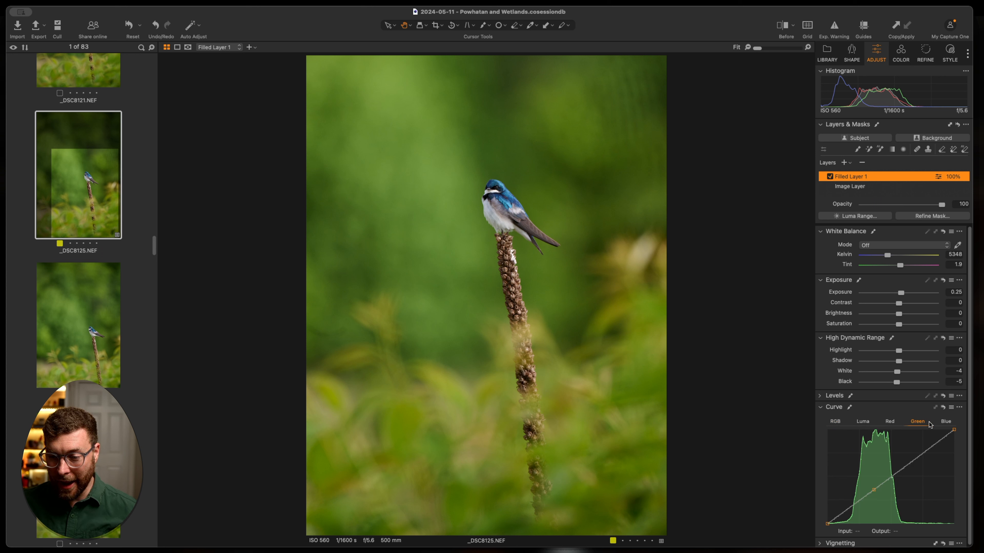
left_click(836, 422)
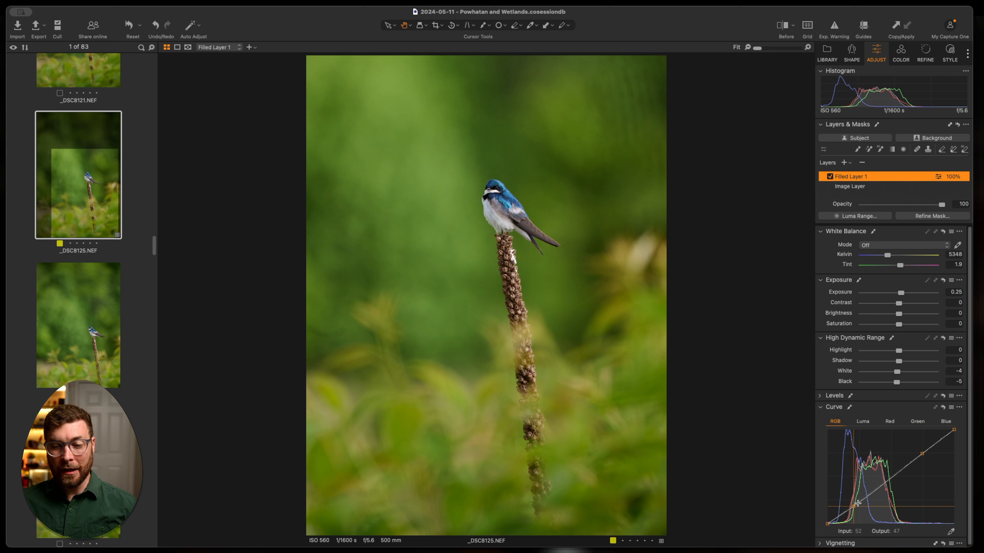
scroll(885, 427, "down", 1)
left_click(863, 422)
left_click(890, 422)
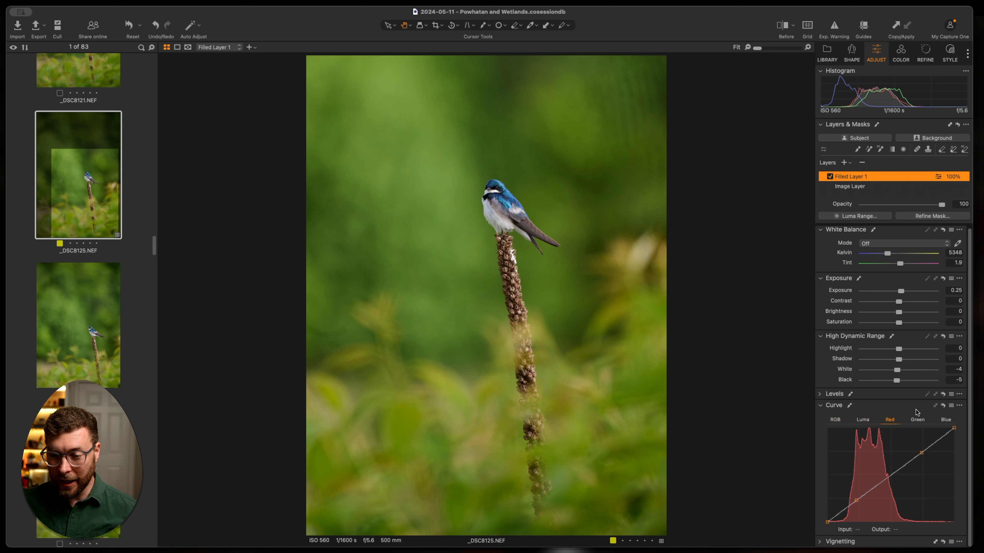
left_click(921, 421)
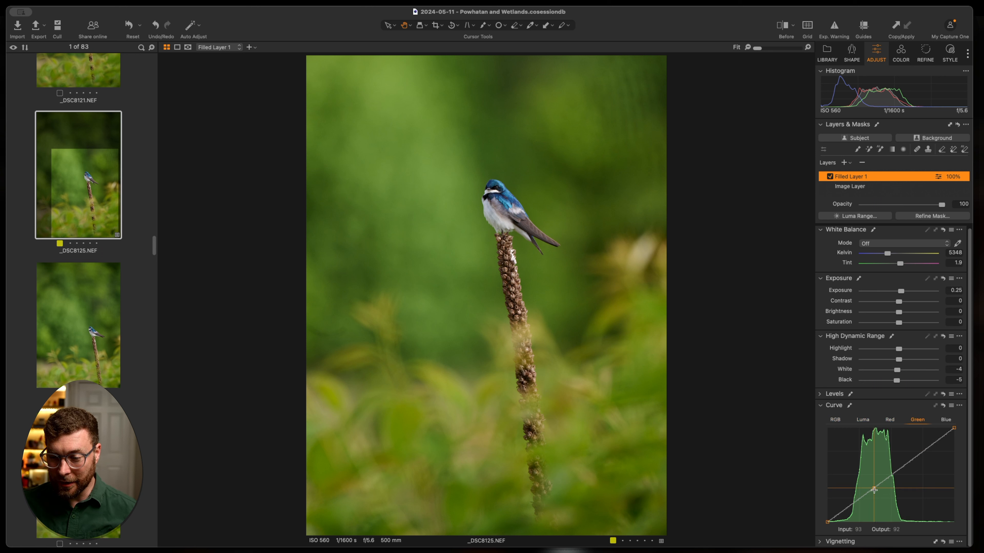
left_click(946, 422)
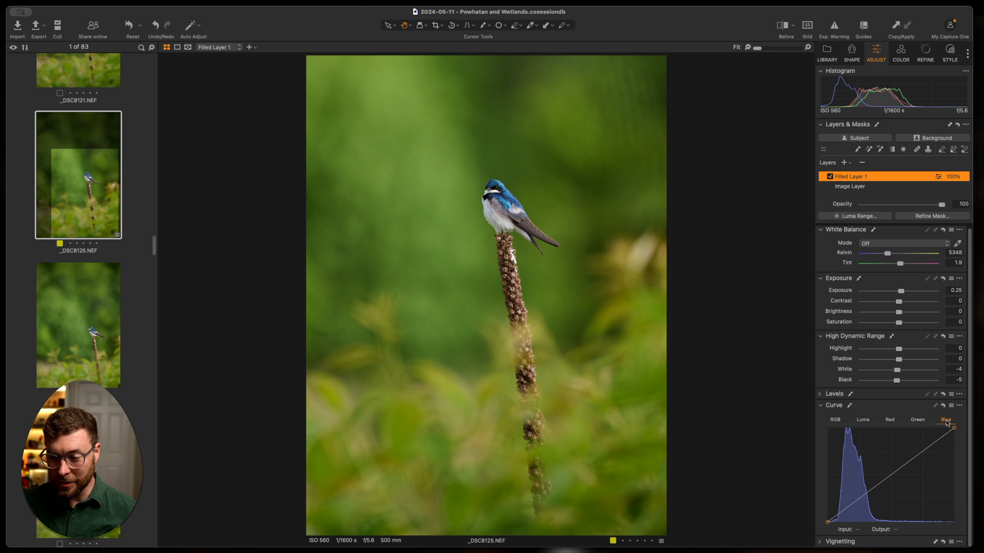
left_click(835, 422)
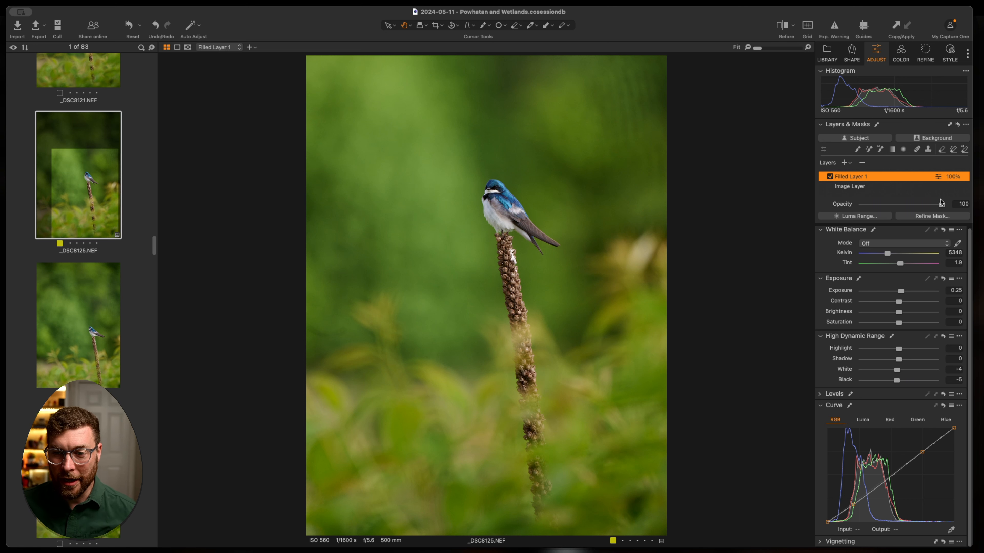
Compare the photo with and without Filled Layer 1 by varying its opacity and visibility, ending at 100 opacity with the layer disabled
mouse_move(942, 207)
left_mouse_down()
mouse_move(859, 207)
mouse_move(858, 215)
mouse_move(945, 215)
left_mouse_up()
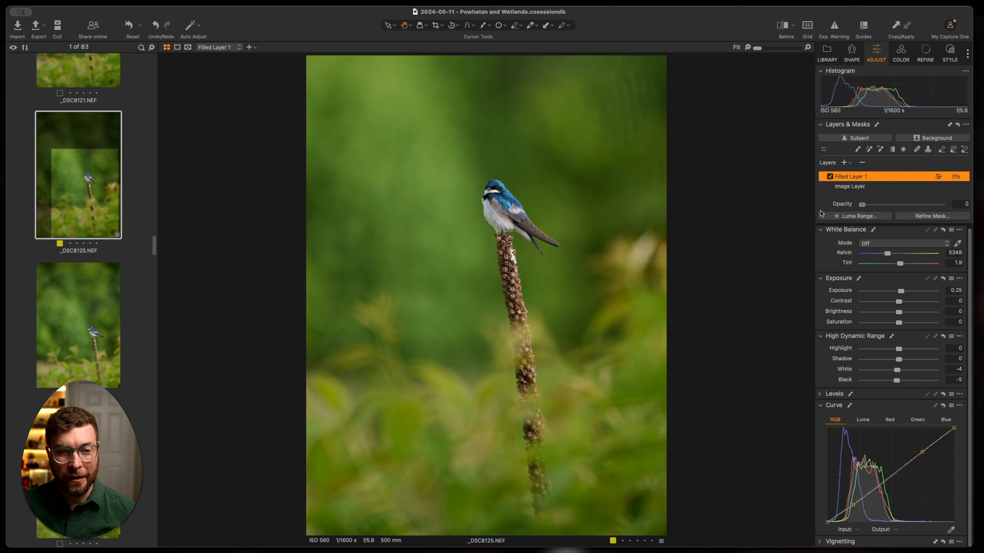
left_click(830, 176)
left_click(829, 176)
left_click(829, 176)
left_click(830, 177)
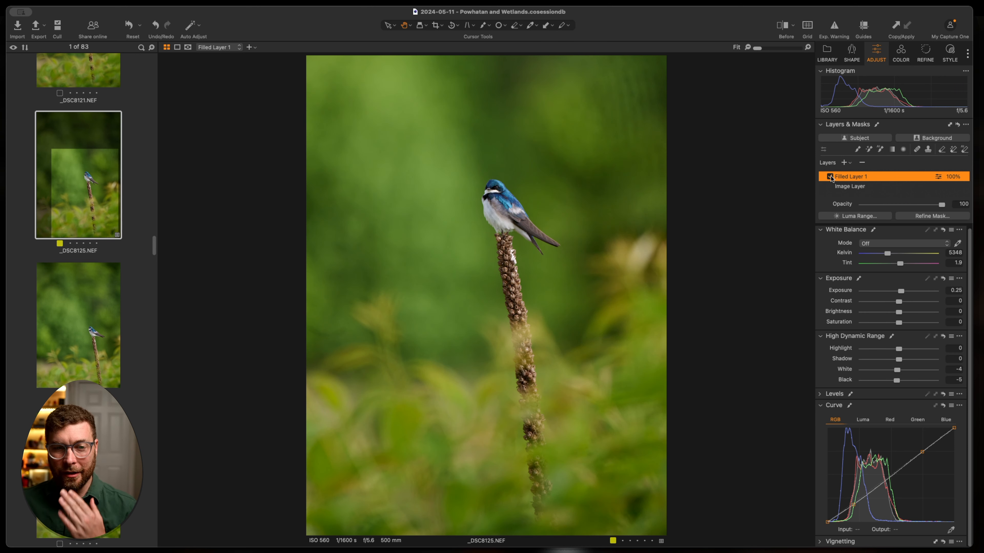
left_click(830, 176)
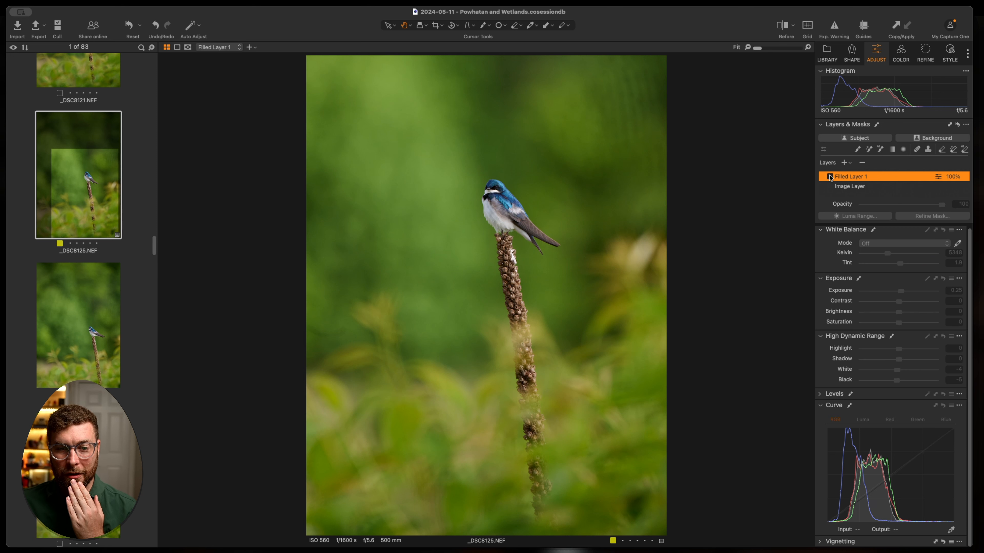
left_click(830, 177)
left_click(829, 176)
left_click(829, 176)
left_click(830, 177)
left_click(829, 176)
left_click(829, 176)
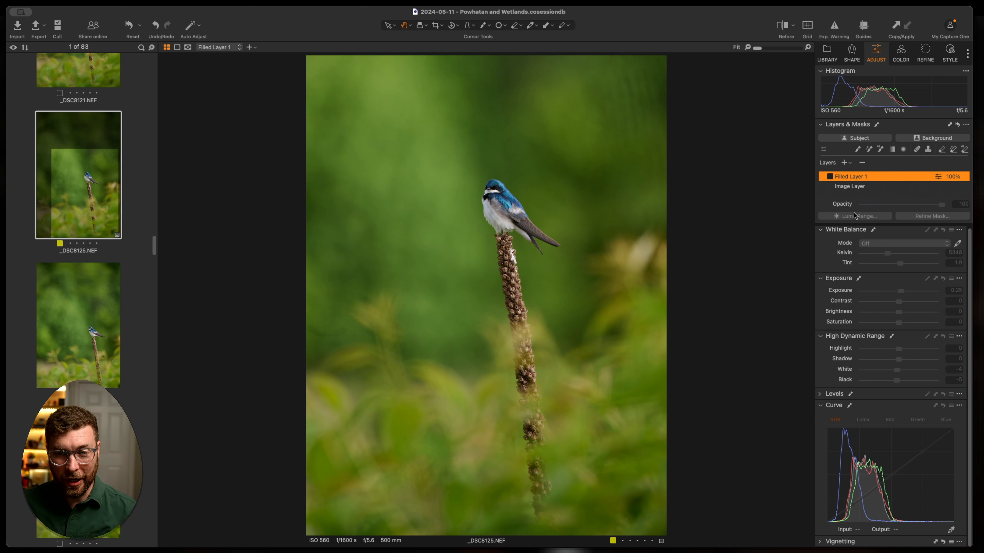
Add a second filled adjustment layer above Filled Layer 1 and set its exposure to 0.14
left_click(854, 189)
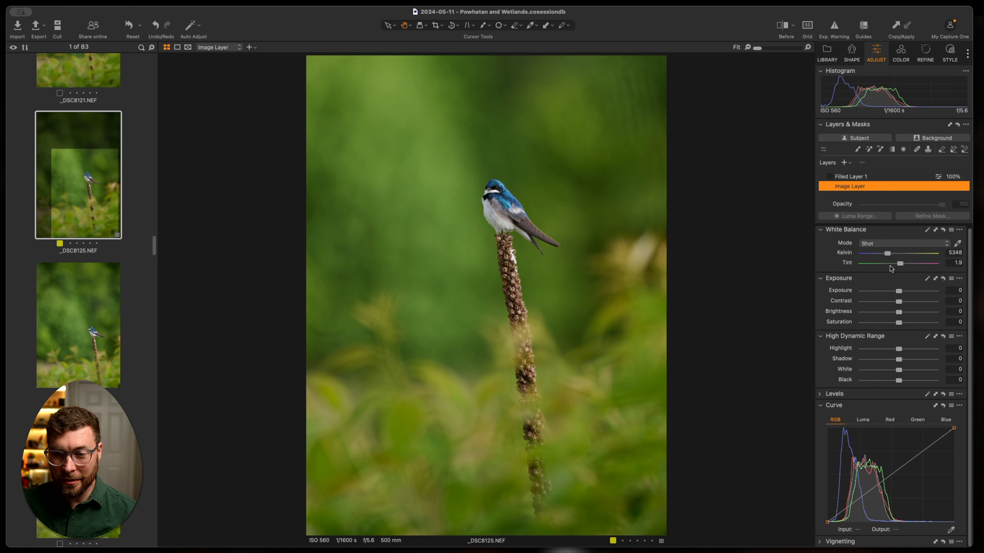
left_click(843, 178)
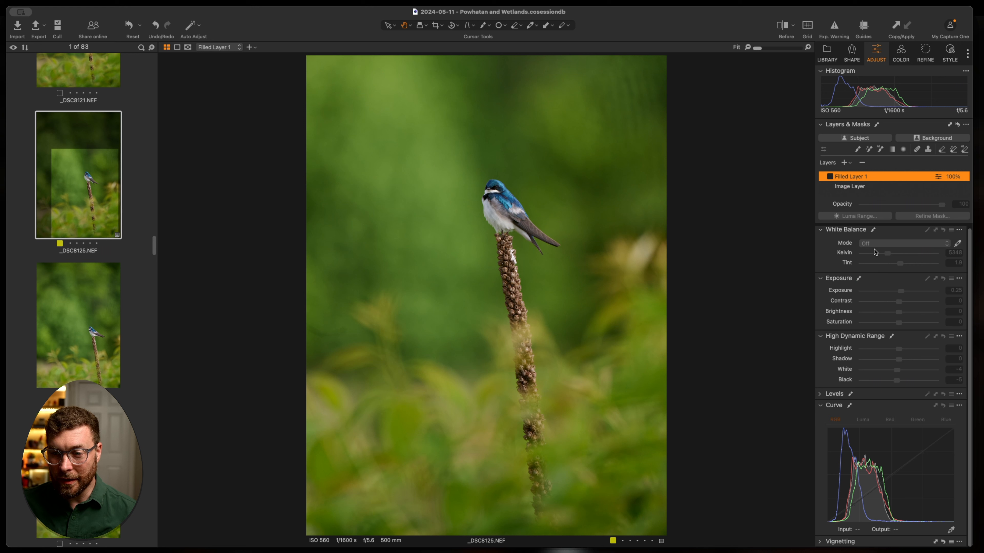
left_click(849, 187)
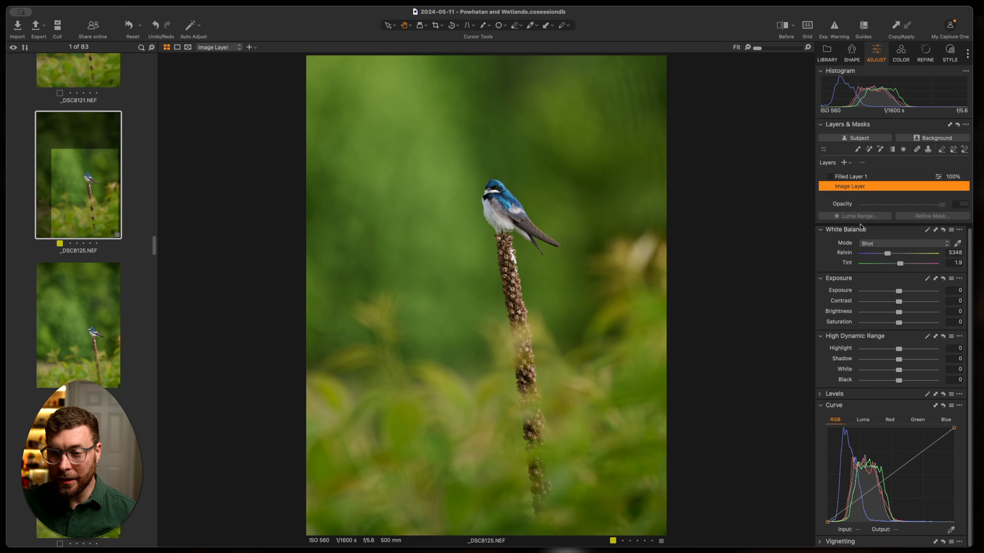
left_click(846, 163)
left_click(866, 181)
left_click_drag(899, 292, 899, 291)
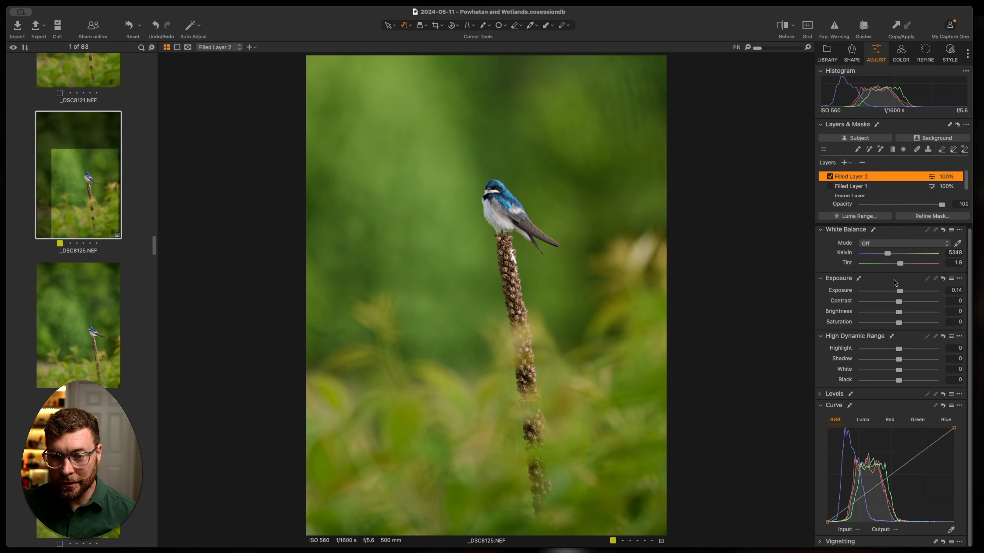
left_click(871, 187)
left_click(872, 179)
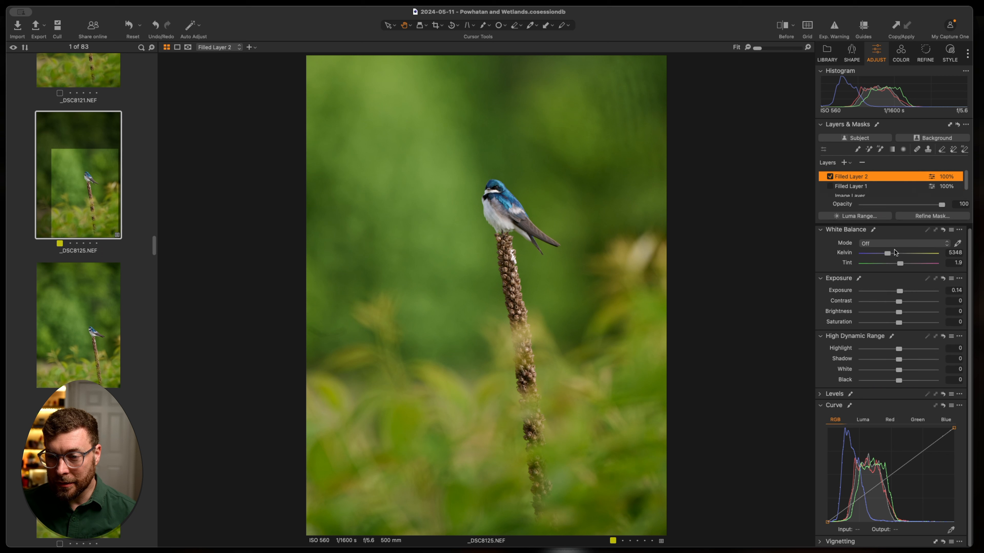
Set Filled Layer 2's exposure to 0.22, White to -3 and Black to -5, and compare the result with the original
left_click_drag(901, 294, 903, 293)
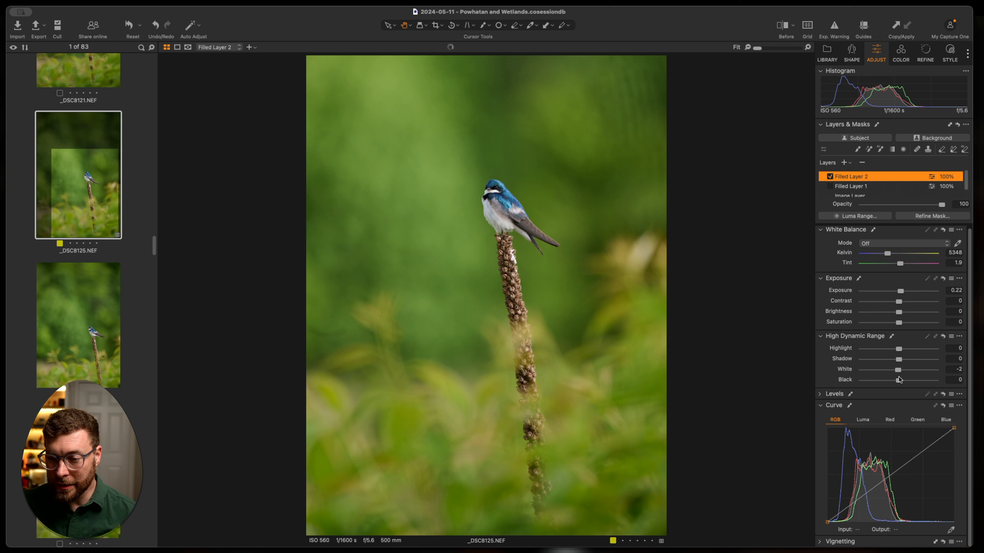
left_click_drag(898, 381, 898, 382)
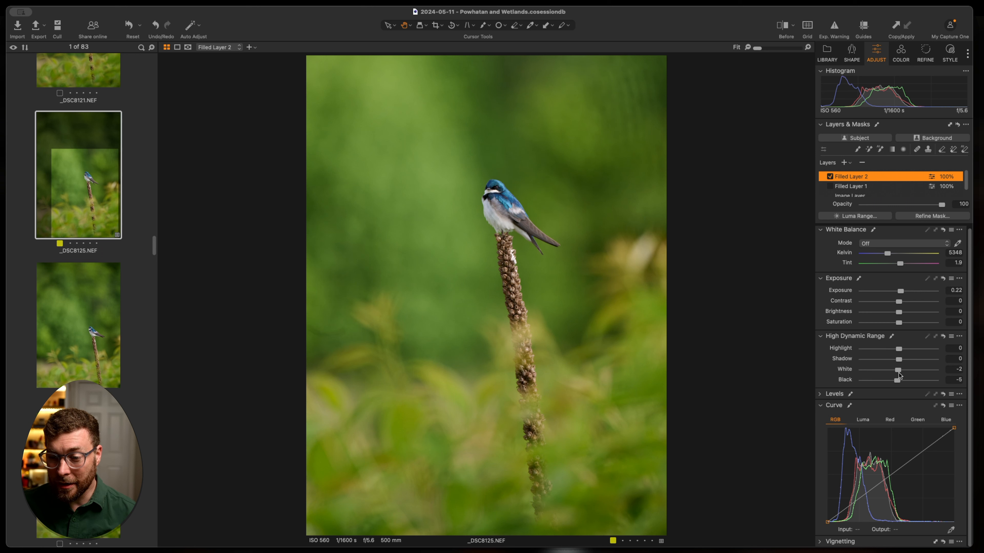
left_click_drag(898, 370, 897, 371)
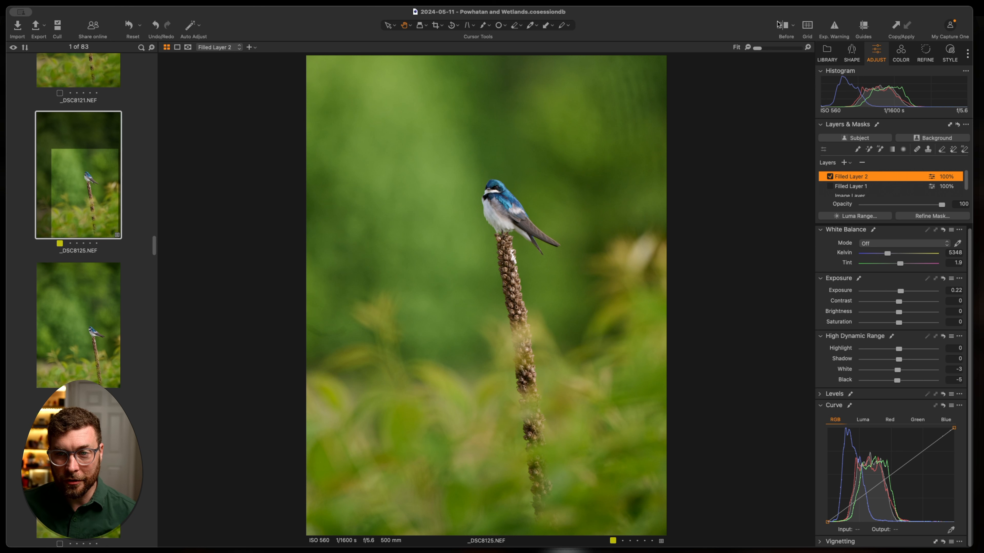
left_click(785, 25)
left_click(785, 25)
left_click(785, 25)
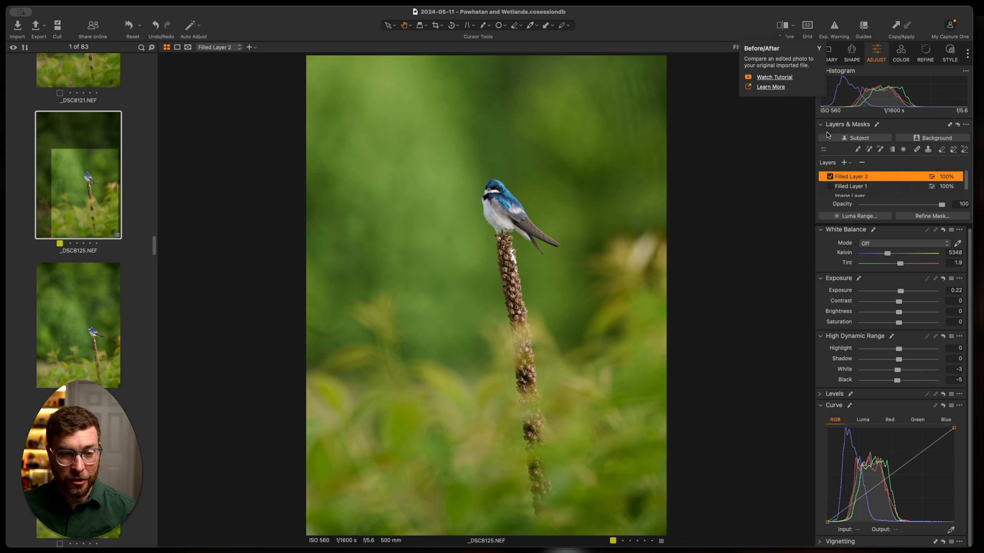
Add a third filled adjustment layer and open the color tools for it
left_click(849, 163)
left_click(855, 179)
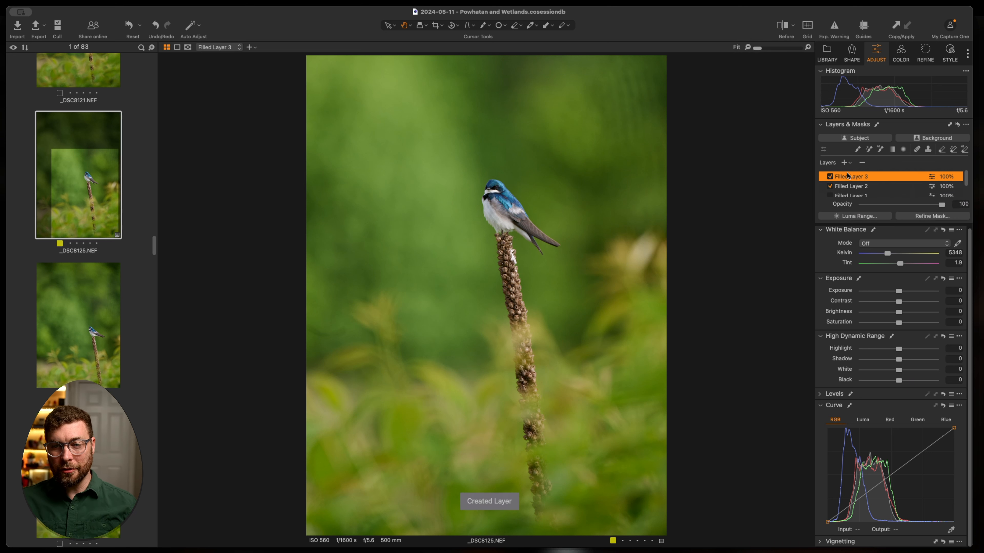
left_click(901, 51)
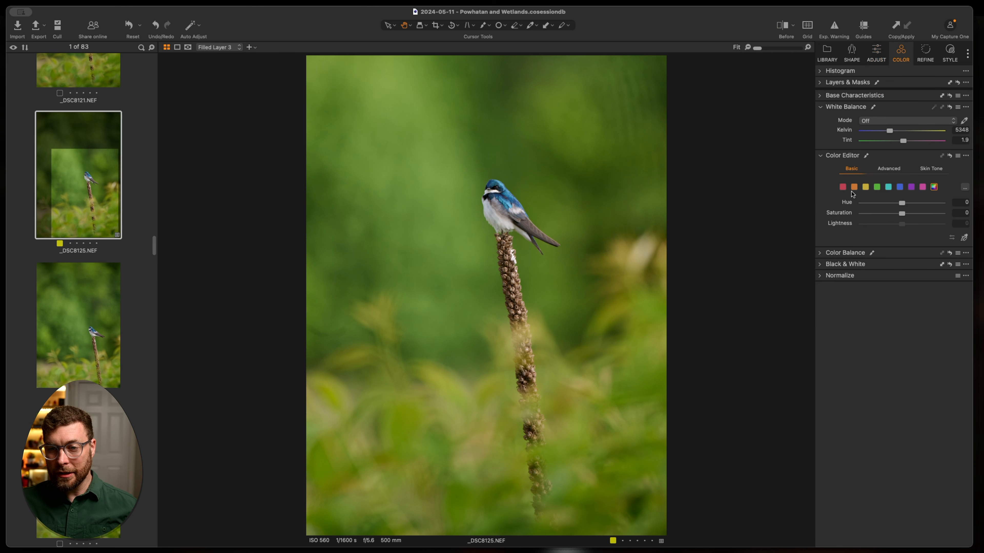
Reduce saturation to -80 for the color ranges from orange through magenta in the basic Color Editor
left_click(854, 189)
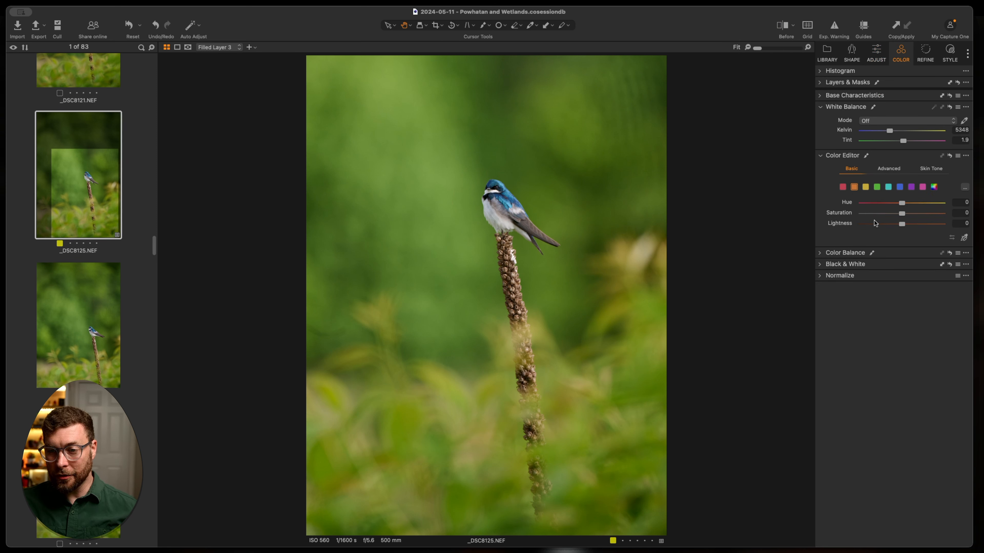
left_click_drag(872, 214, 852, 213)
left_click(866, 187)
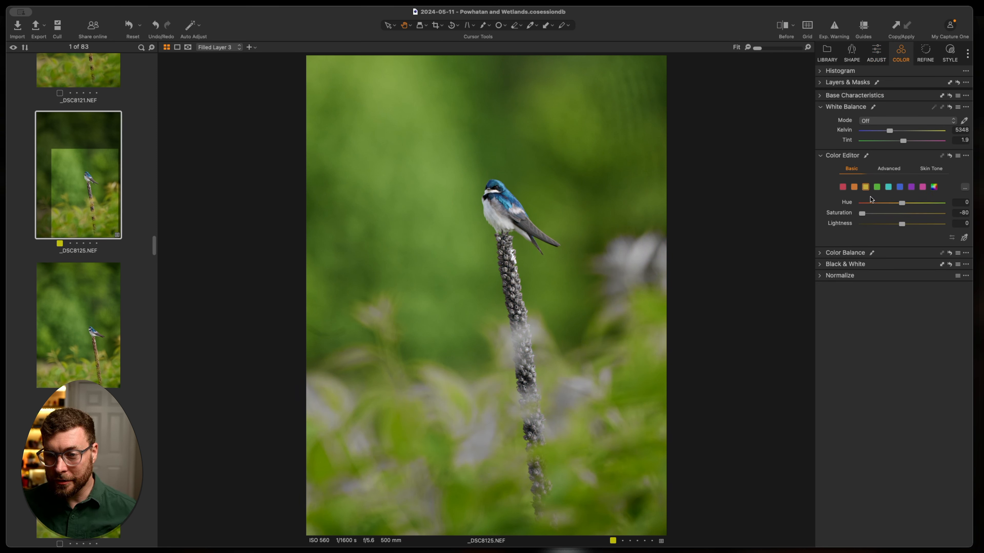
left_click(877, 187)
left_click_drag(858, 213, 870, 213)
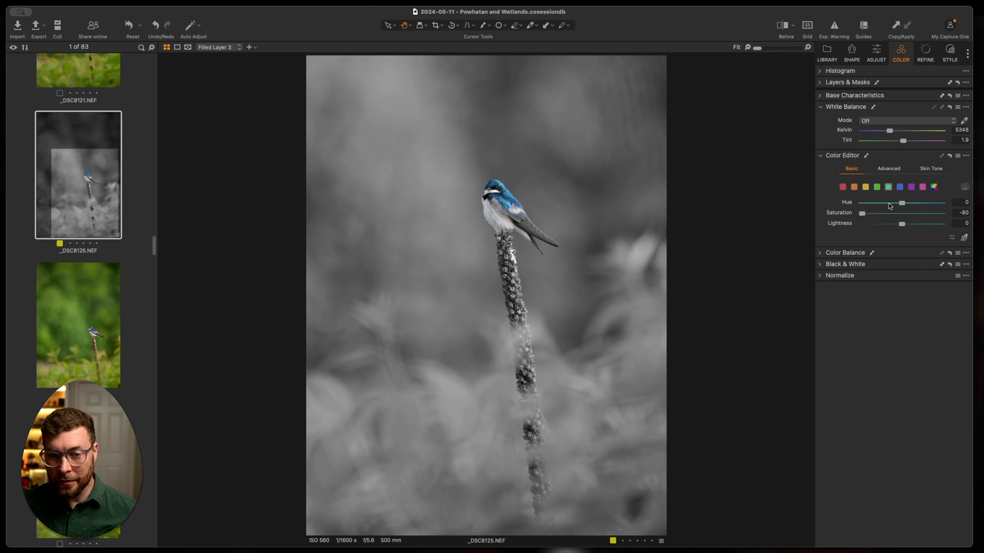
left_click(901, 188)
left_click_drag(897, 215, 840, 219)
left_click(911, 188)
left_click(922, 188)
left_click_drag(901, 214, 855, 214)
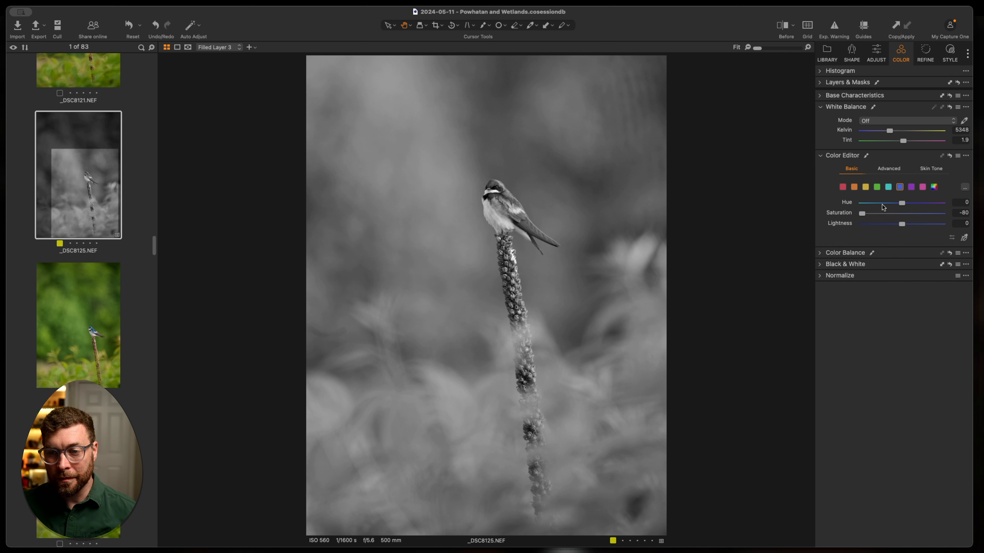
Restore the blue range, testing its saturation up to 80 on the bird's plumage and settling at 7.4
left_click_drag(863, 213, 907, 218)
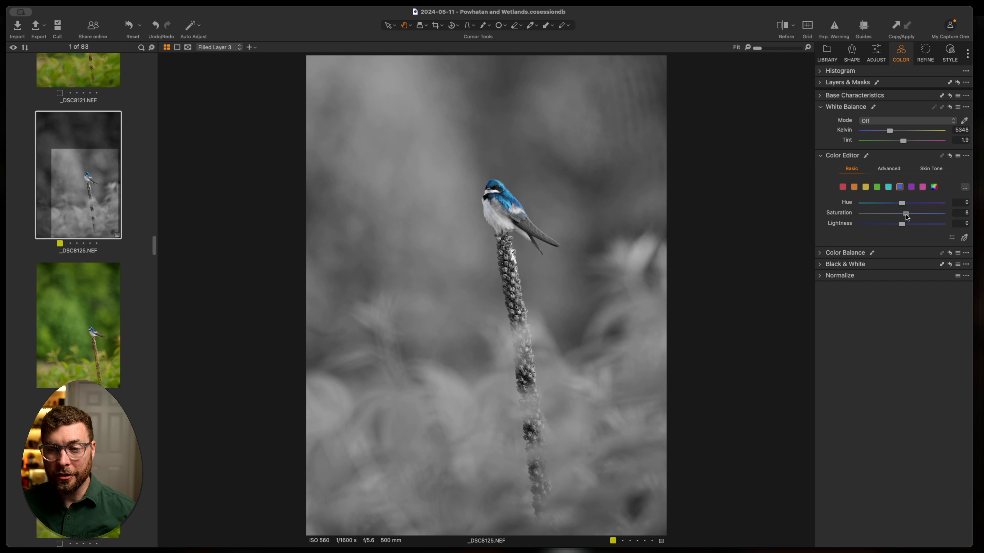
left_click_drag(906, 214, 907, 215)
scroll(472, 173, "up", 5)
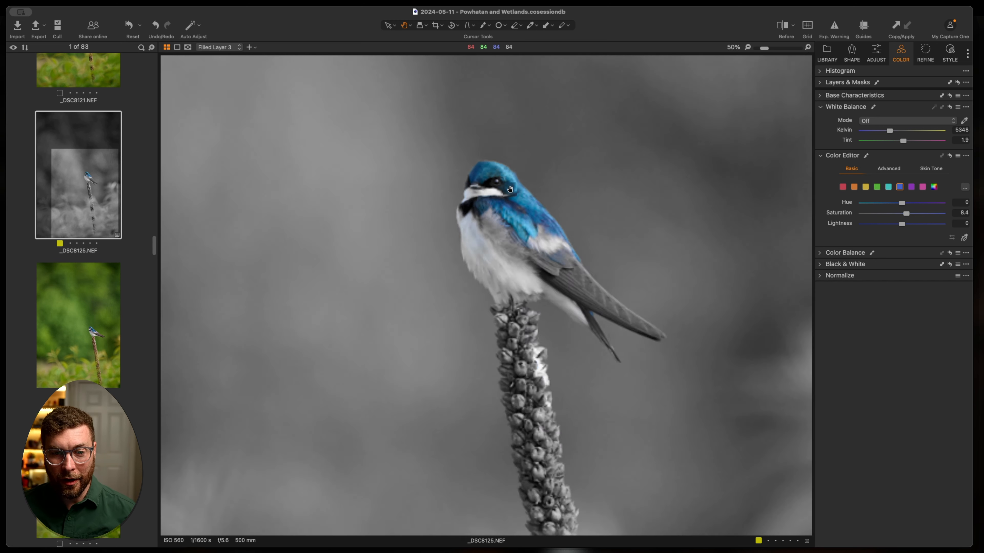
scroll(472, 174, "up", 2)
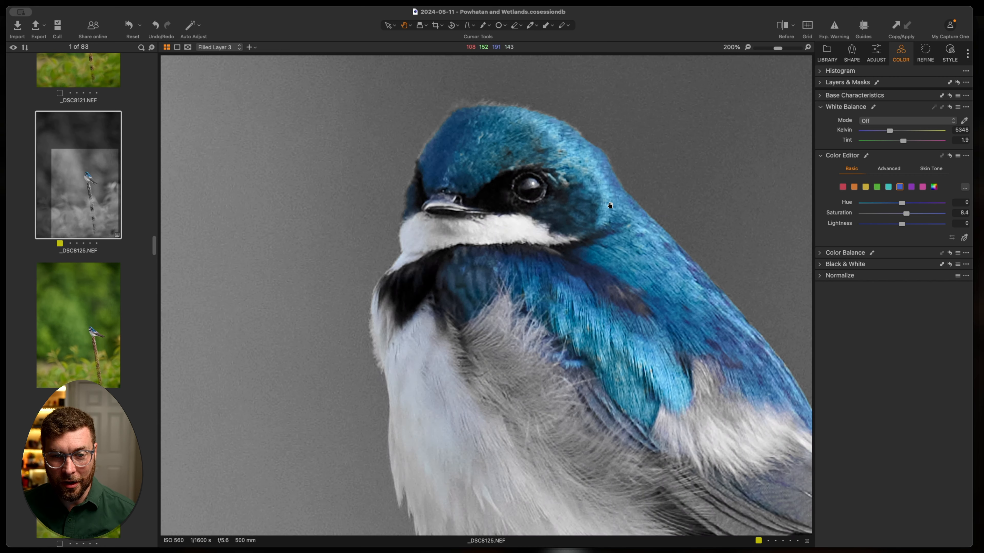
scroll(707, 242, "down", 2)
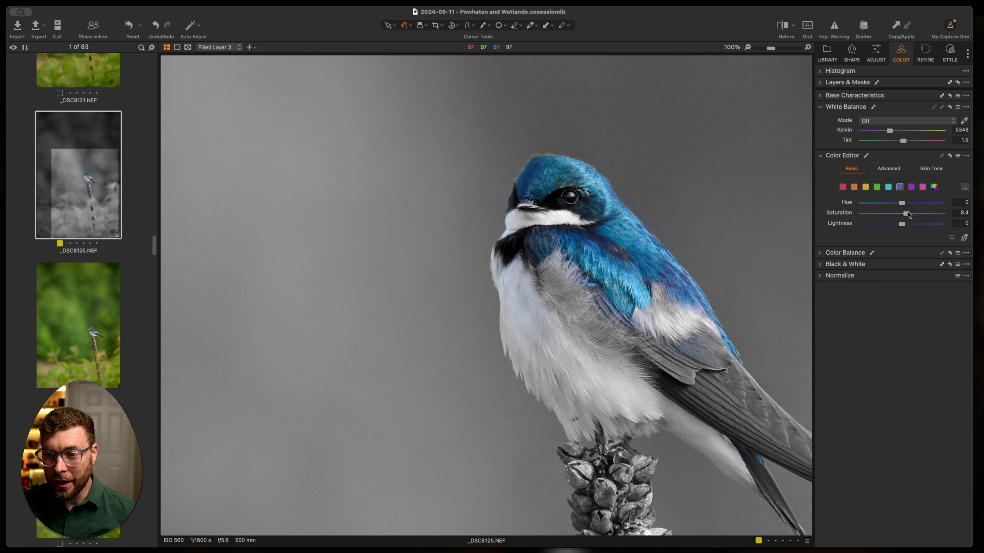
left_click_drag(907, 214, 941, 213)
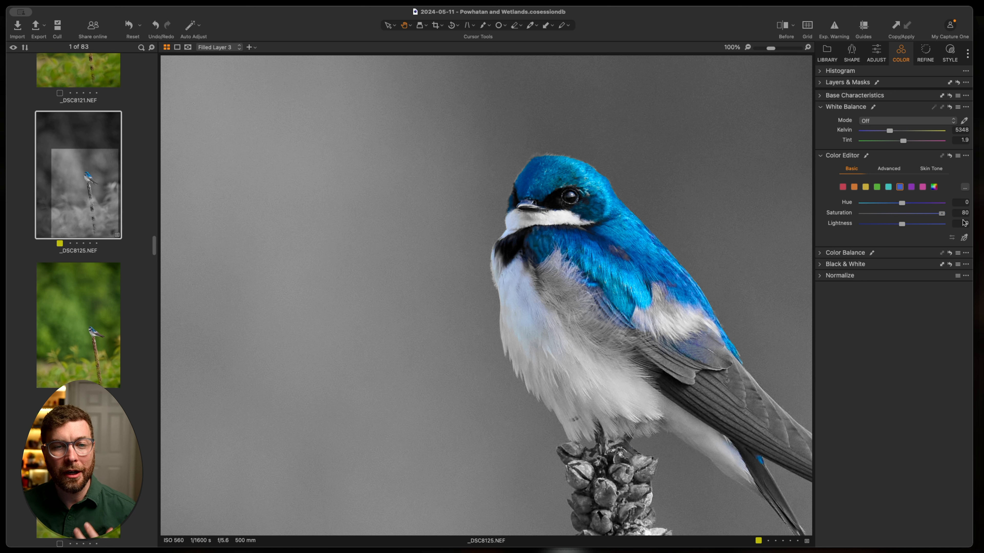
left_click_drag(942, 213, 907, 217)
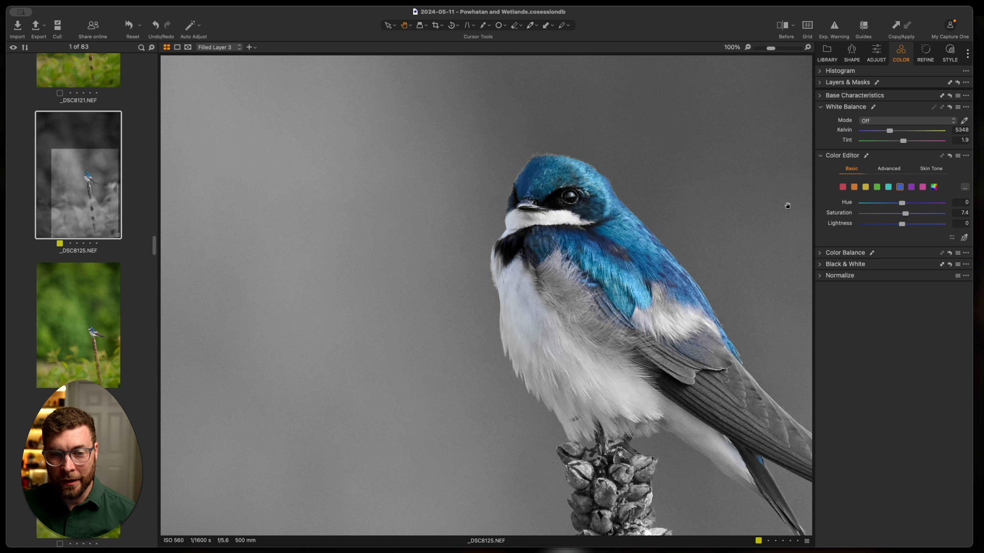
Set the cyan range's saturation to -40.1 while checking the bird's plumage up close
left_click(888, 187)
left_click(732, 238)
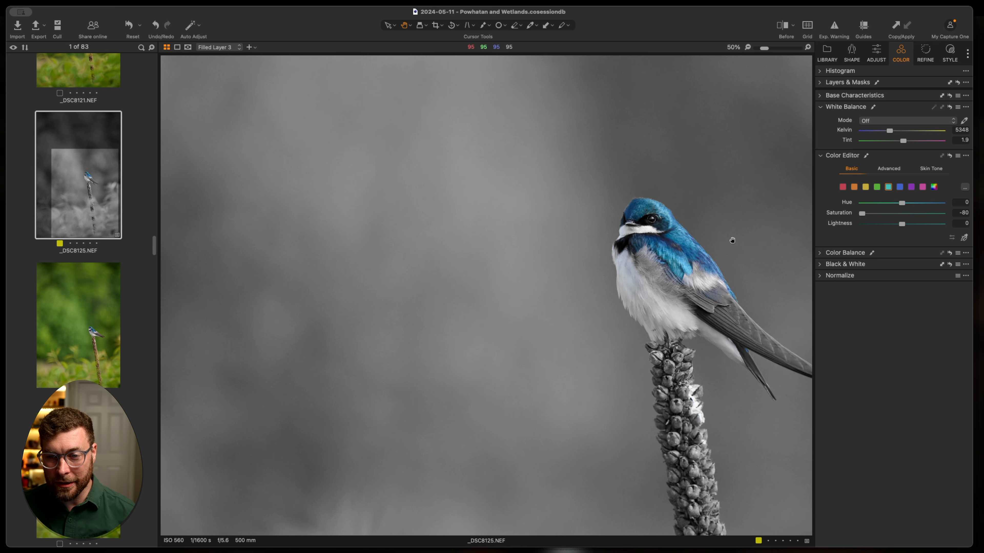
left_click_drag(862, 215, 882, 220)
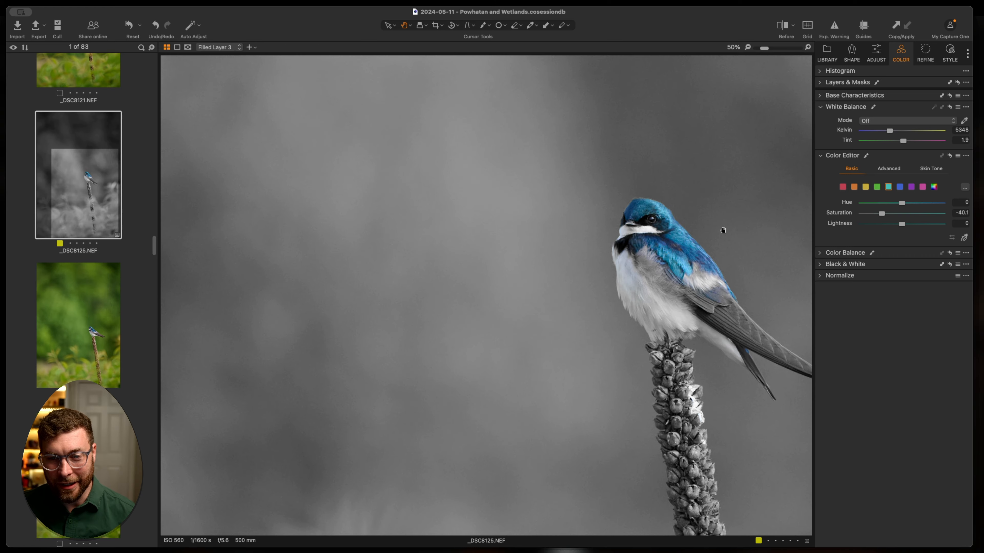
scroll(717, 236, "down", 3)
scroll(507, 180, "up", 4)
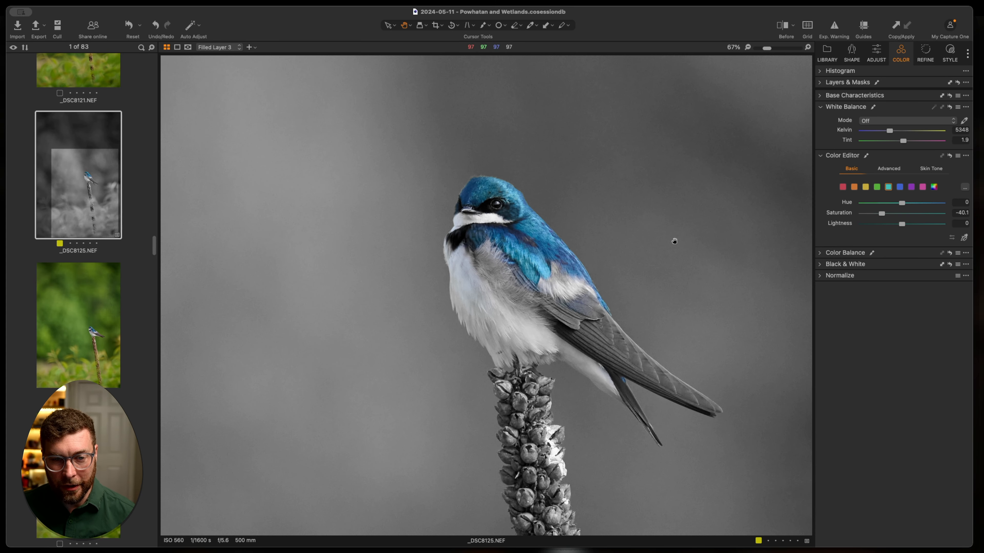
Set the green range's saturation to -12.5 and lightness to -11.3, comparing the background with the original
left_click(876, 187)
left_click_drag(865, 217, 884, 215)
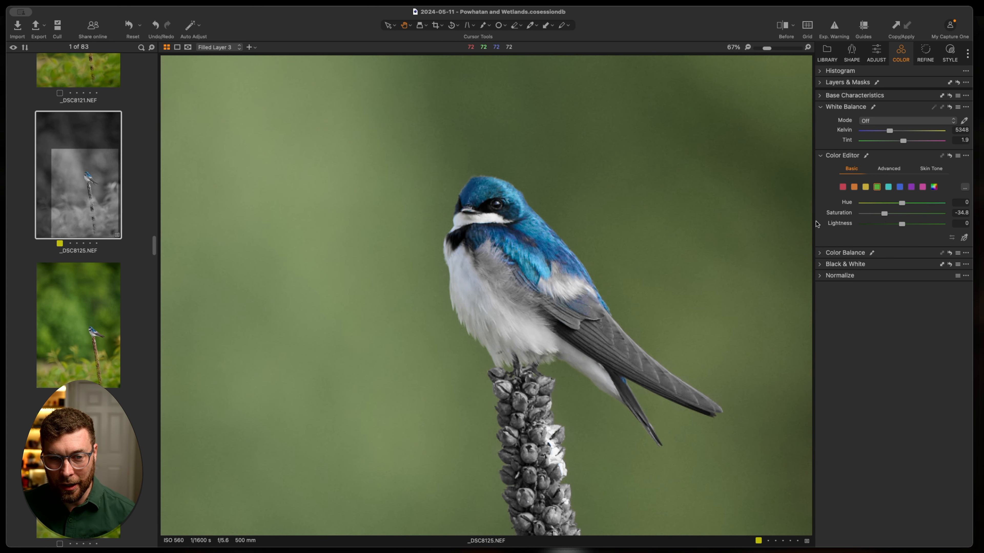
key("super+0")
left_click_drag(883, 214, 894, 216)
left_click(785, 26)
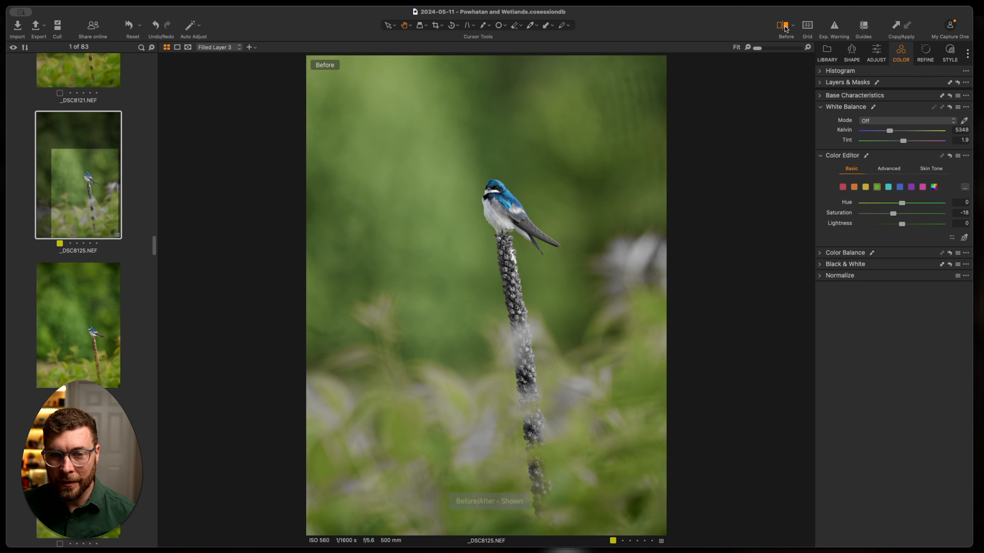
left_click(785, 26)
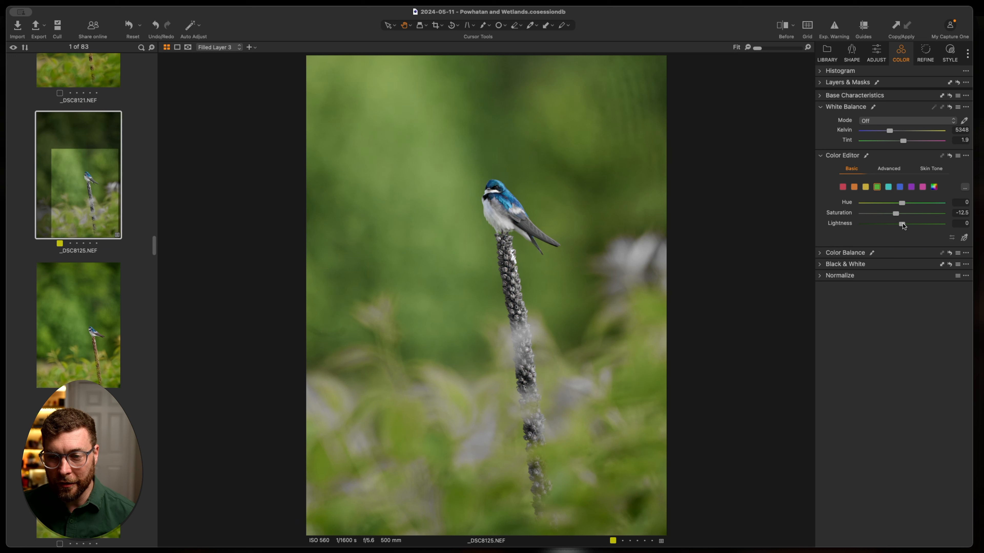
left_click_drag(903, 223, 893, 224)
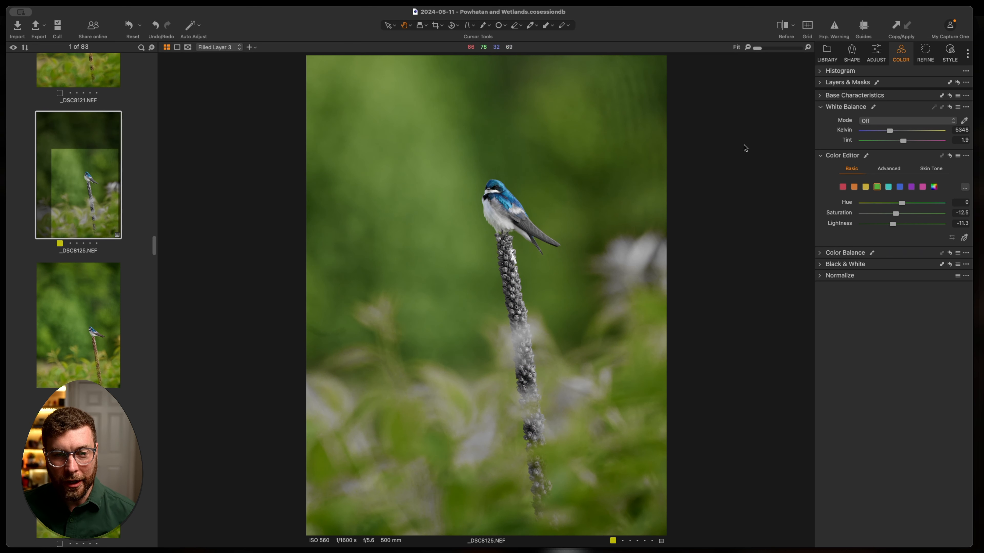
Compare the color-edited photo with the original repeatedly using the before/after view
left_click(778, 27)
left_click(782, 26)
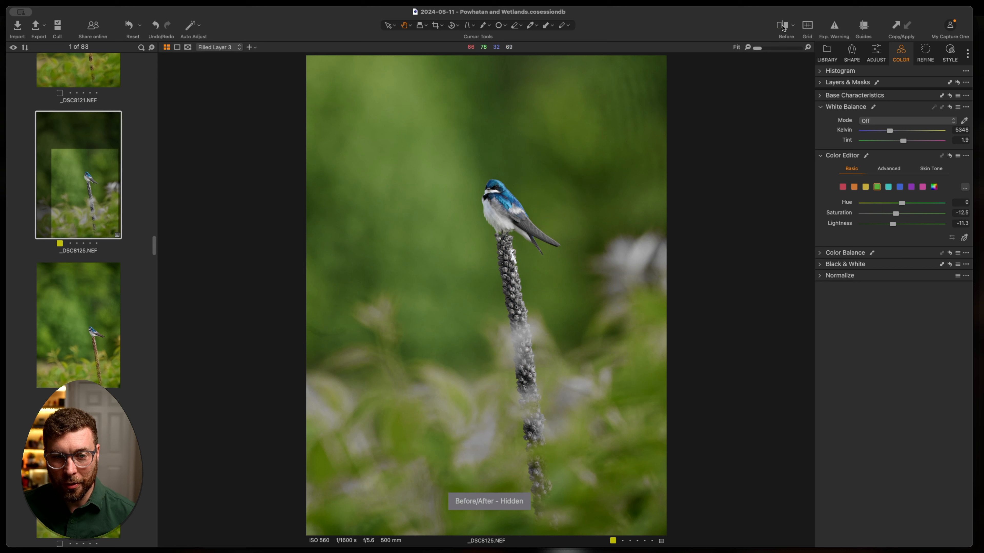
left_click(782, 27)
left_click(783, 27)
left_click(783, 27)
left_click(782, 27)
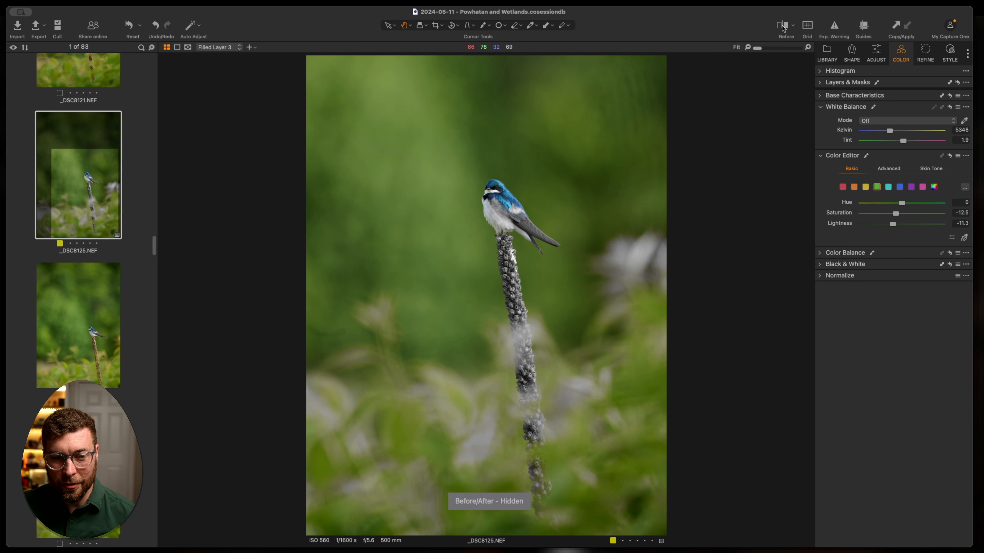
left_click(782, 26)
left_click(783, 27)
left_click(782, 27)
left_click(782, 27)
left_click(782, 27)
left_click(783, 26)
left_click(783, 27)
left_click(783, 26)
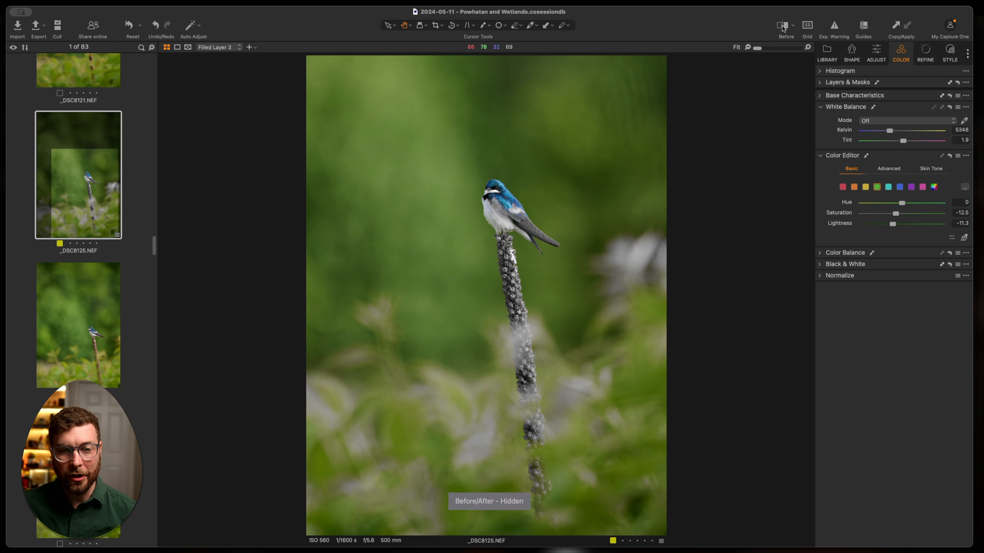
Set the orange range's saturation to 21.5, checking the stalk up close and comparing the result with the original
left_click(853, 187)
left_click_drag(861, 213, 877, 215)
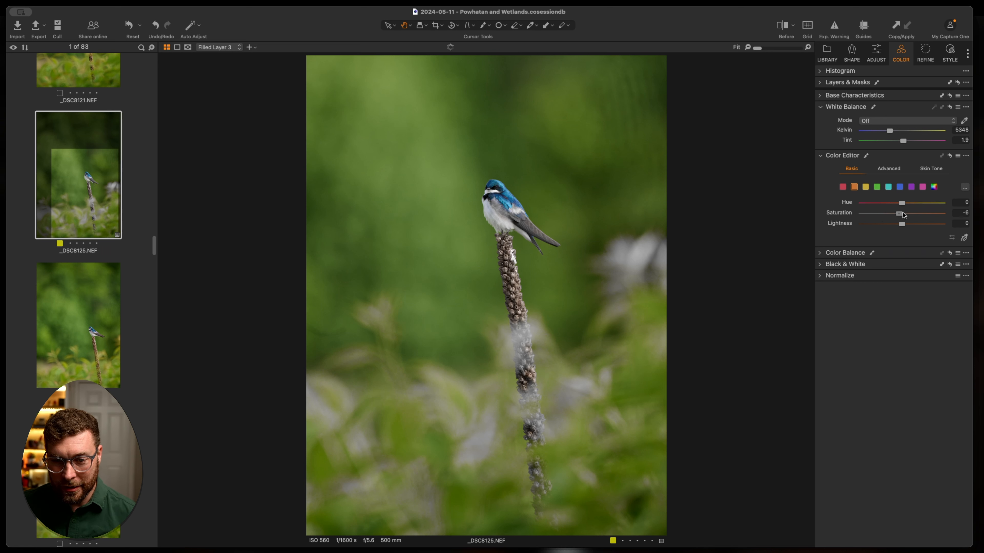
left_click_drag(907, 214, 873, 213)
left_click(512, 276)
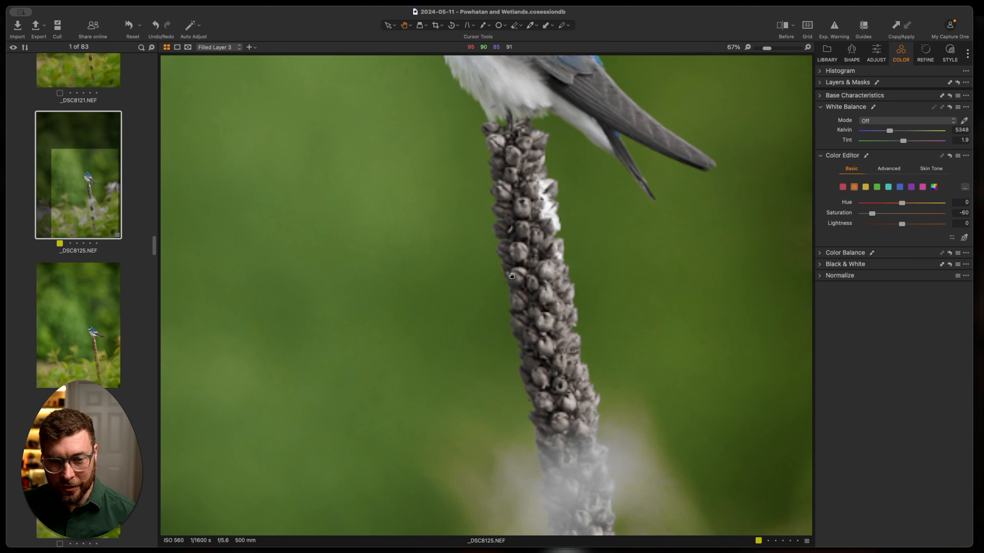
scroll(599, 266, "up", 1)
left_click_drag(870, 213, 911, 217)
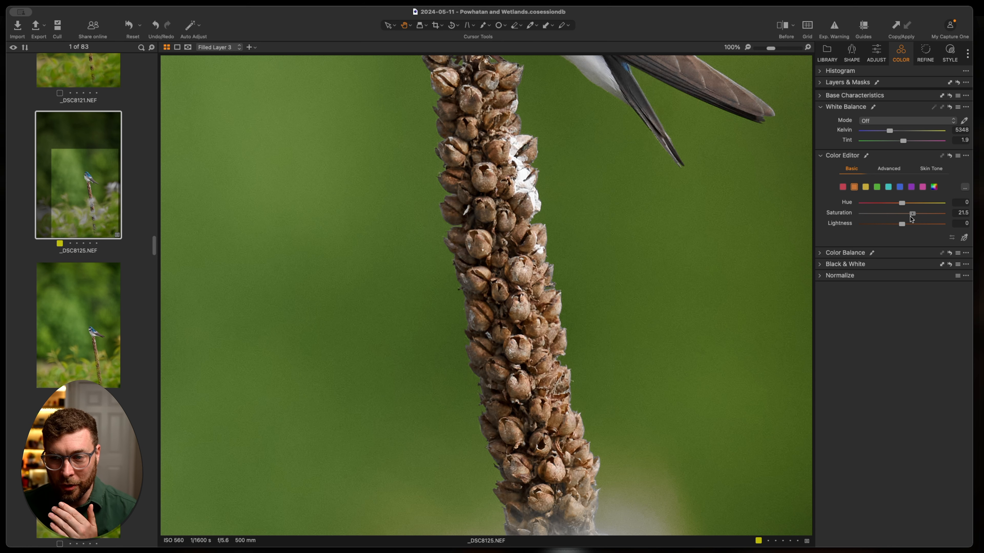
key("super+0")
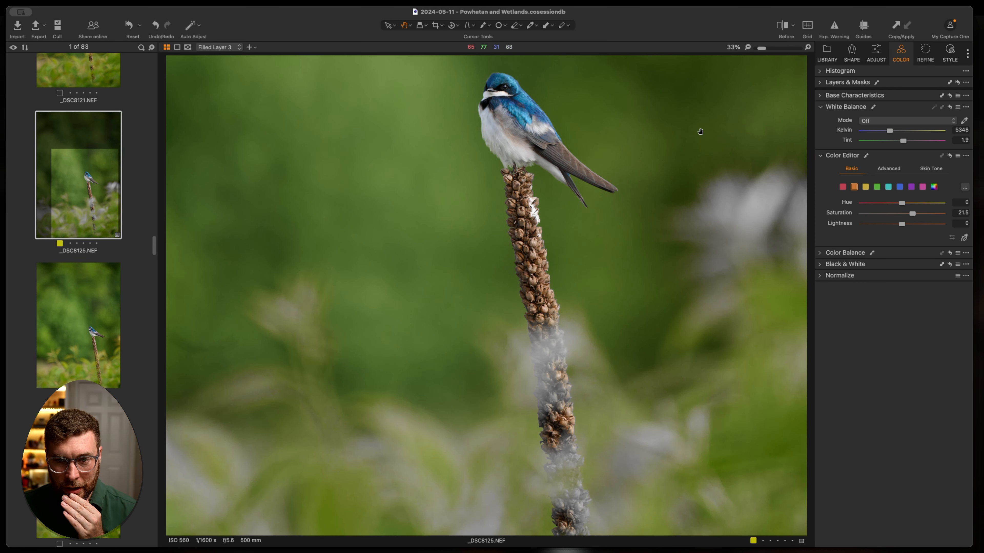
left_click(781, 26)
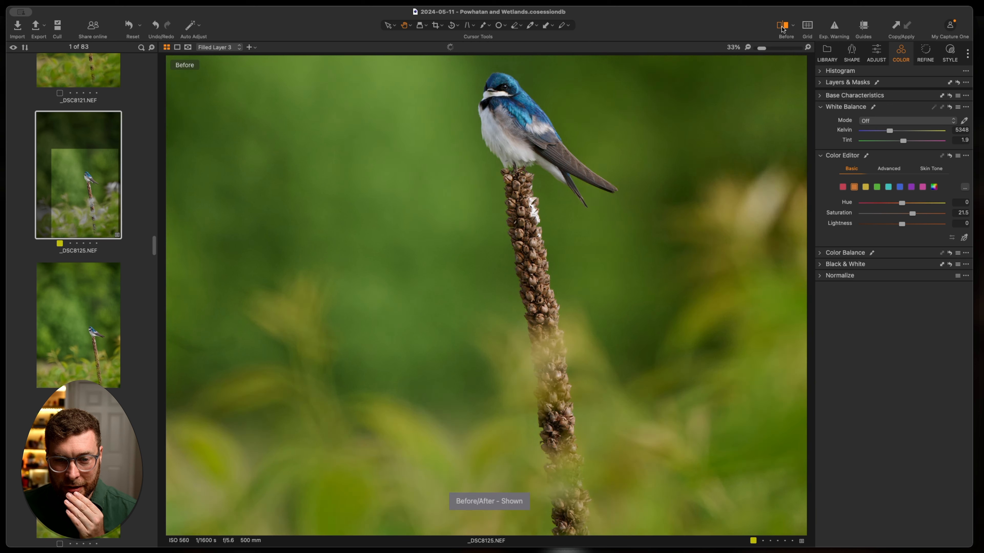
left_click(782, 26)
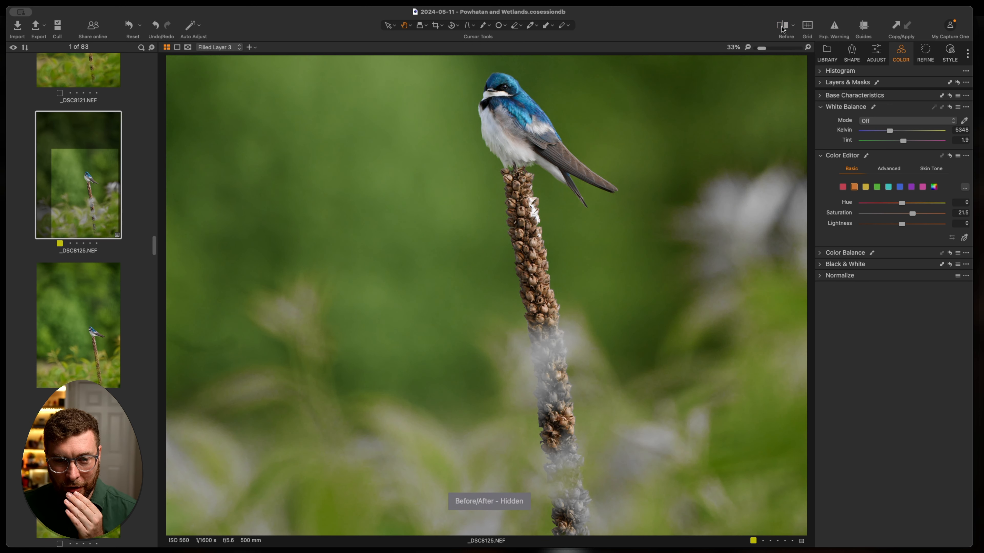
left_click(782, 26)
left_click(781, 26)
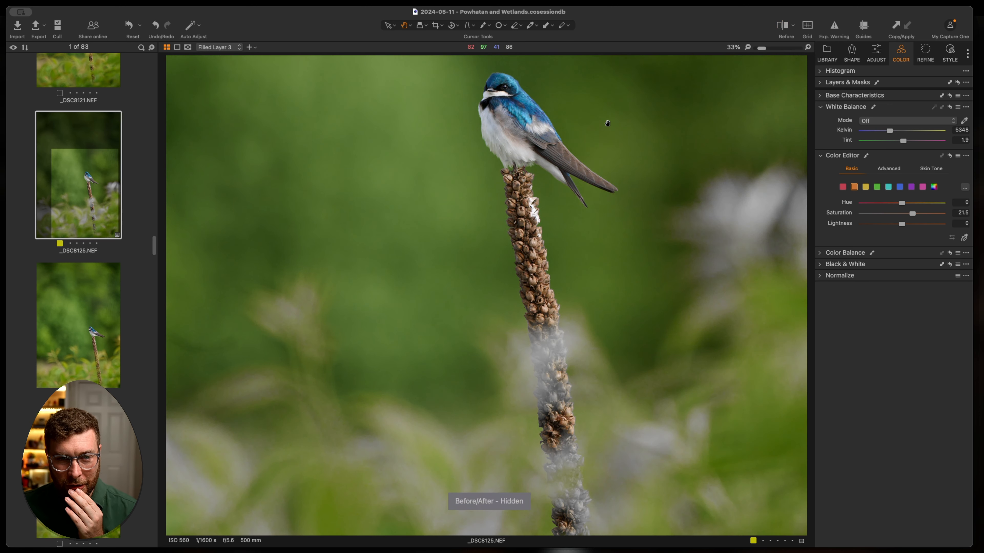
Set the yellow range's saturation to -4.1 with the whole photo in view
scroll(604, 126, "down", 3)
left_click(866, 187)
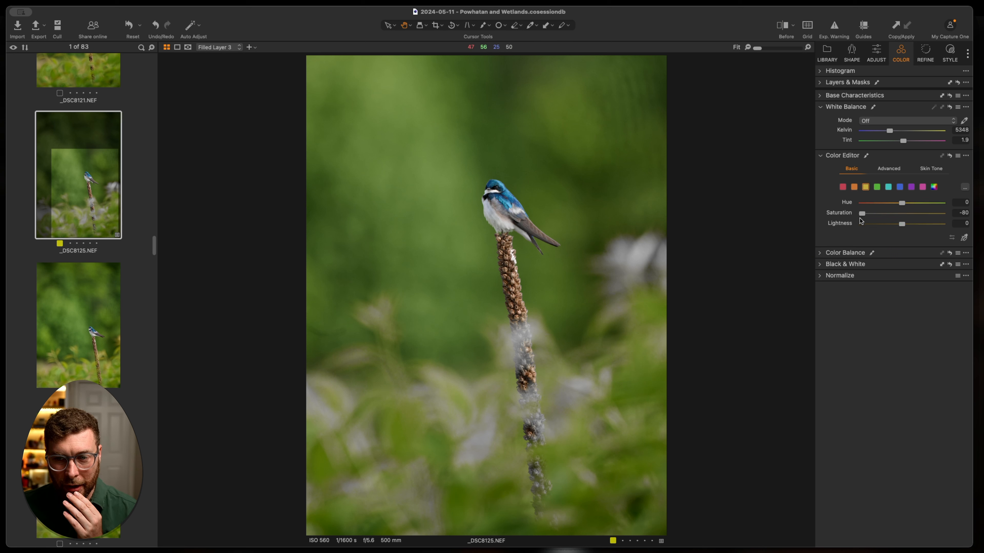
left_click_drag(862, 213, 900, 214)
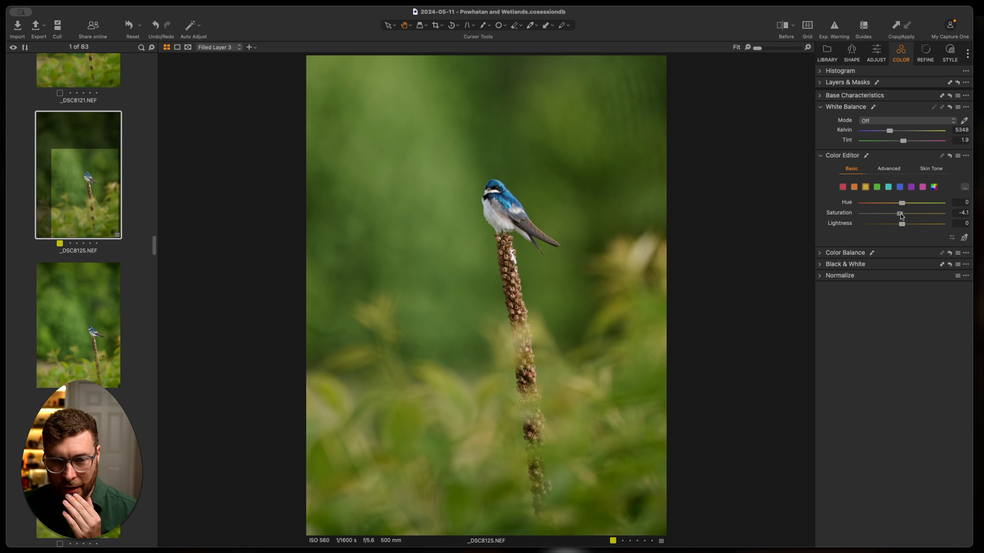
Toggle the full-view before/after comparison repeatedly to check the yellow saturation change against the original
left_click(784, 35)
left_click(784, 35)
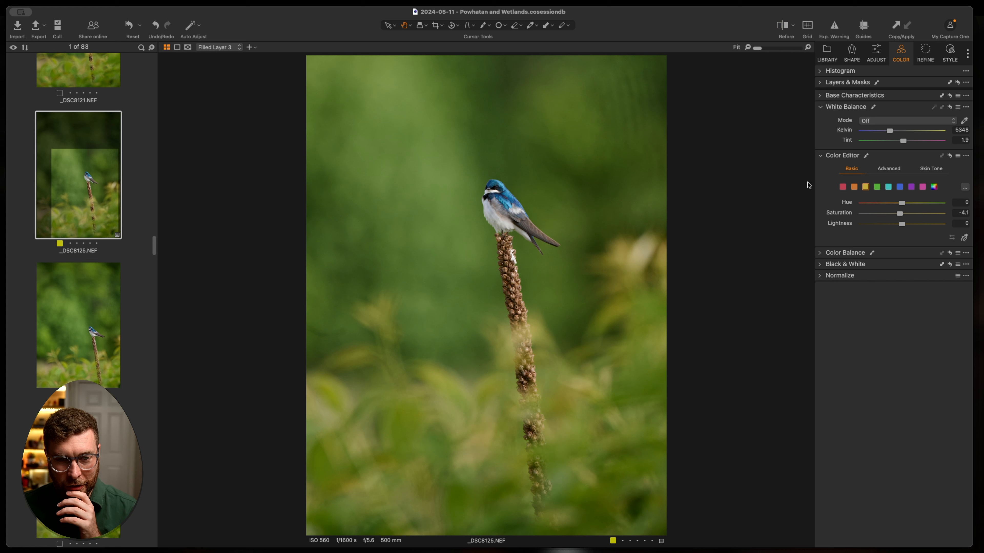
left_click(792, 25)
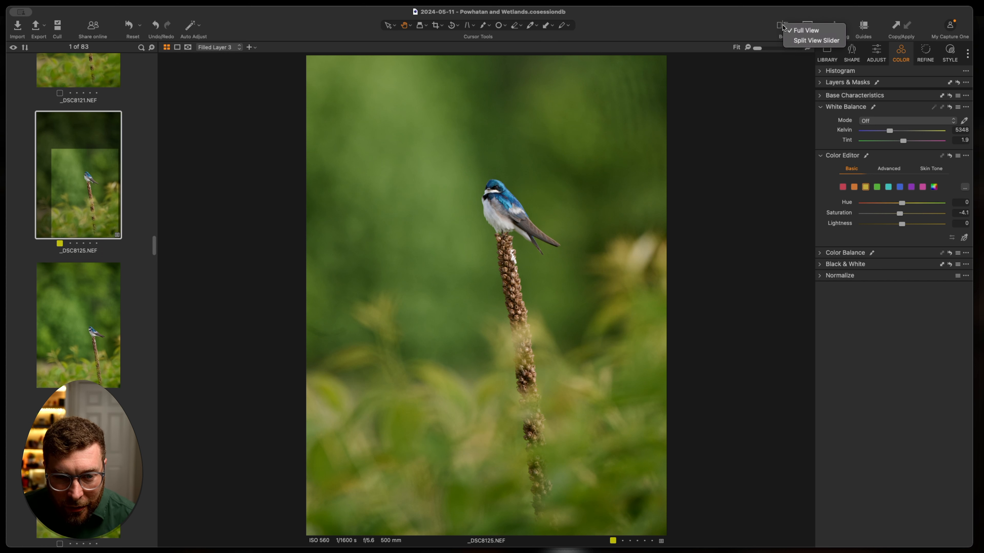
left_click(782, 26)
left_click(782, 26)
left_click(782, 26)
left_click(782, 25)
left_click(782, 26)
left_click(782, 26)
left_click(781, 25)
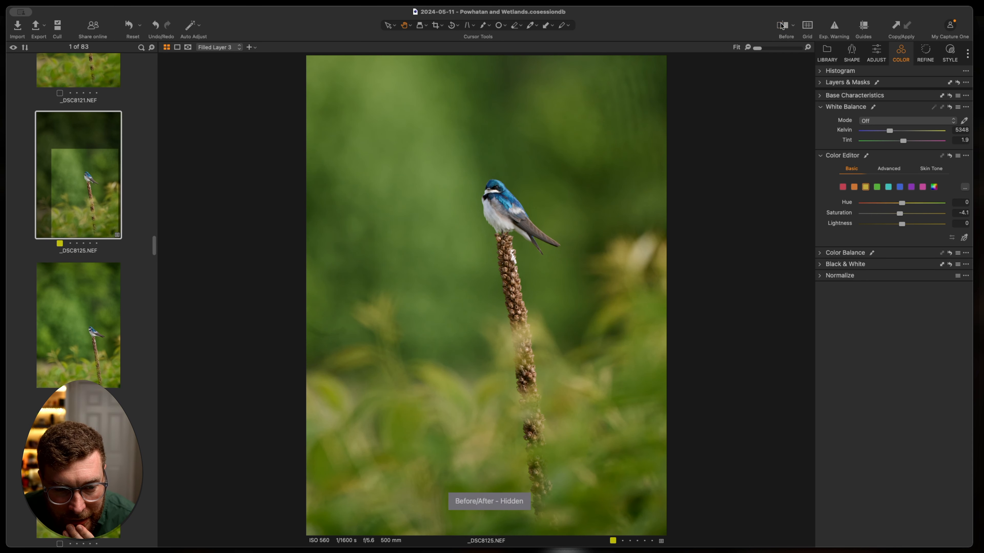
Examine the stalk, foliage and blurred background up close, returning to the whole photo
left_click(327, 330)
scroll(243, 348, "down", 1)
left_click_drag(226, 341, 345, 303)
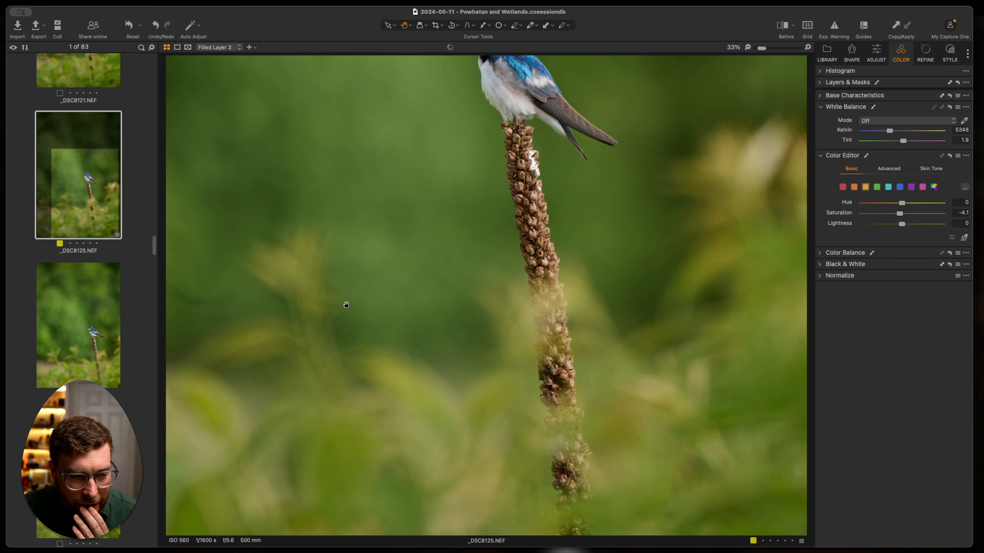
scroll(341, 302, "down", 1)
scroll(289, 301, "up", 2)
scroll(207, 314, "down", 1)
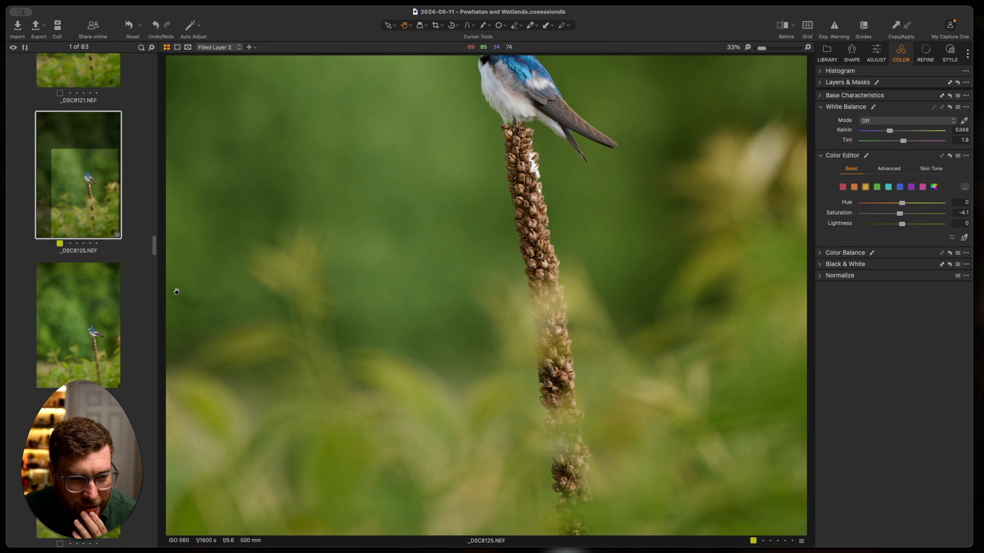
scroll(307, 303, "down", 1)
scroll(414, 214, "down", 1)
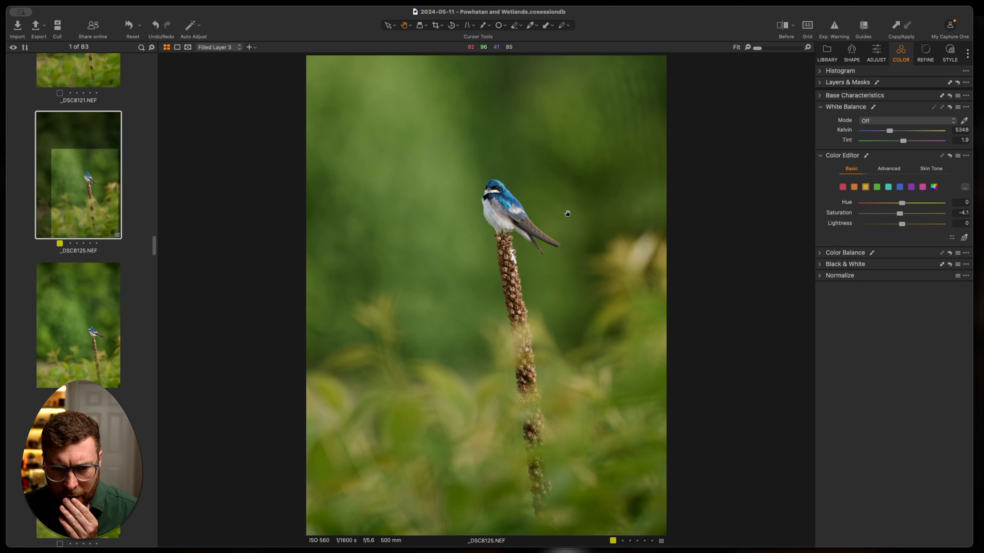
Set the red range's saturation to -23.6 and slightly raise the purple range's saturation
left_click(843, 187)
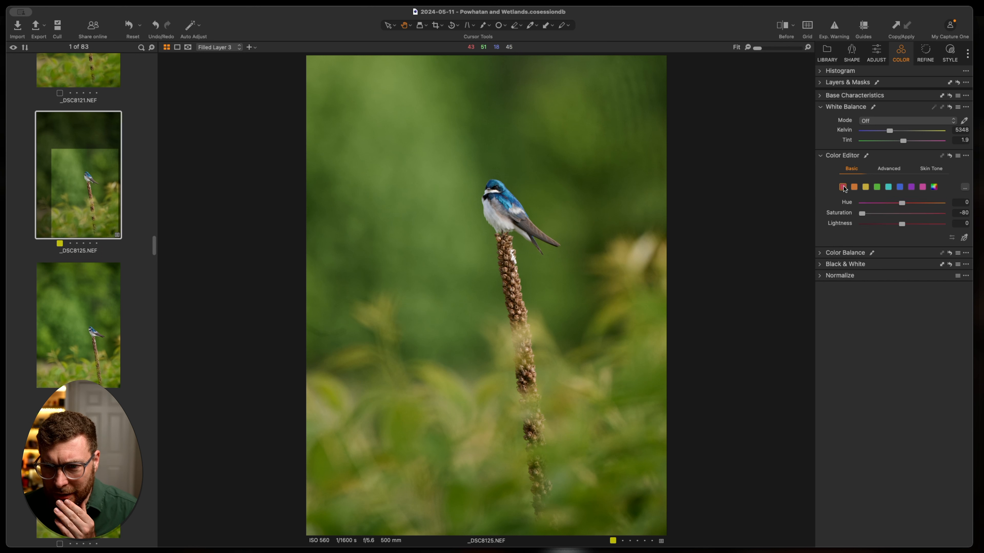
left_click_drag(862, 215, 890, 215)
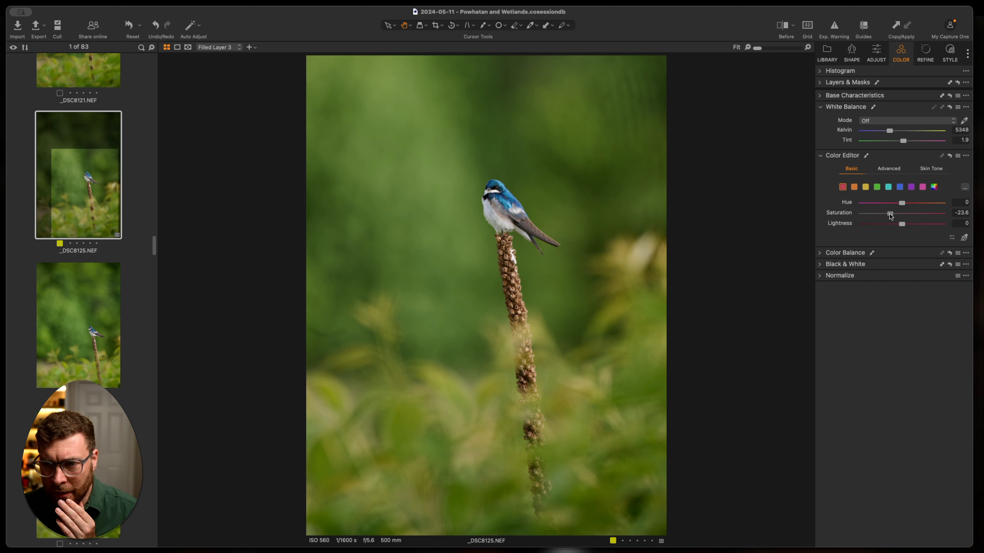
left_click(911, 190)
left_click_drag(863, 216, 870, 217)
Set the magenta range's saturation to -52 and compare the photo with the original
left_click(923, 187)
left_click_drag(863, 214, 874, 216)
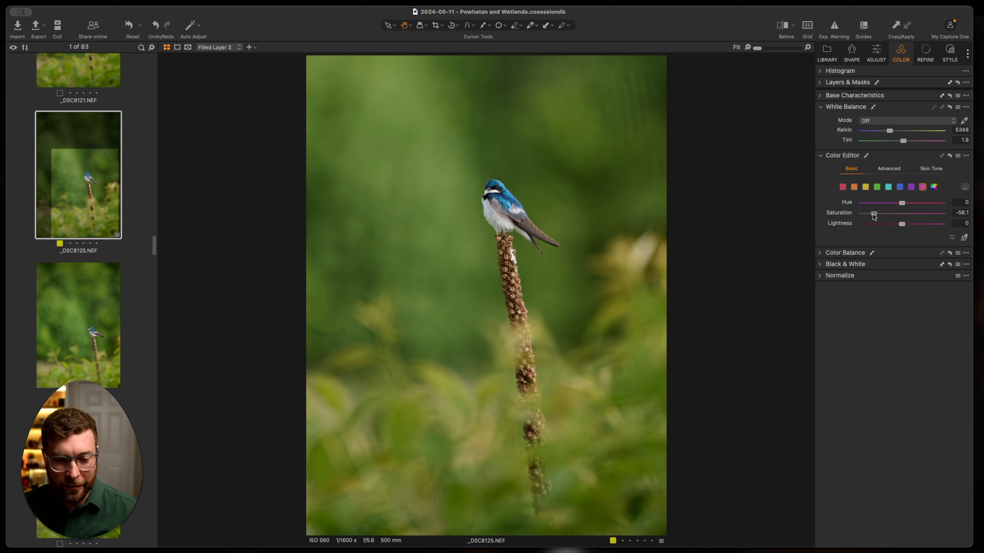
left_click_drag(874, 216, 876, 216)
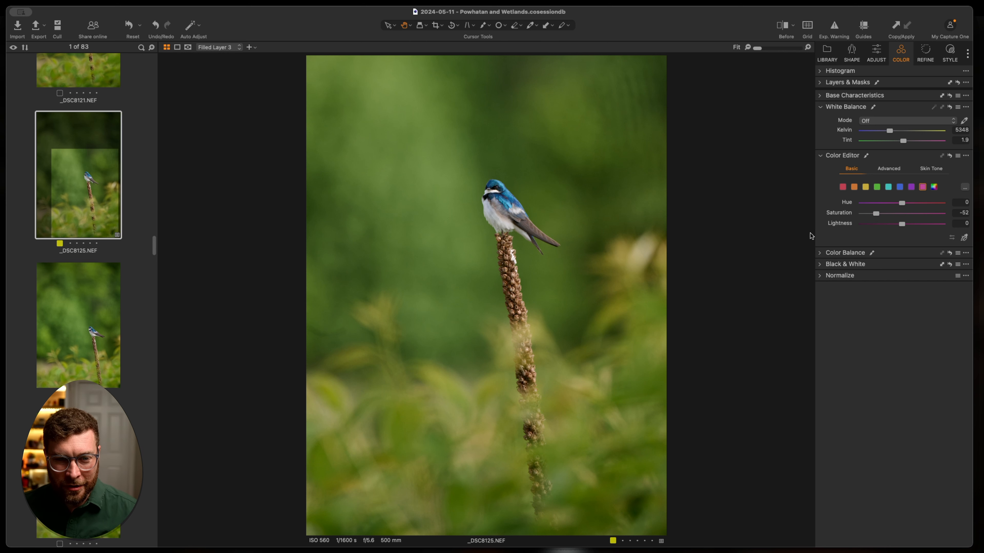
left_click(782, 26)
left_click(782, 26)
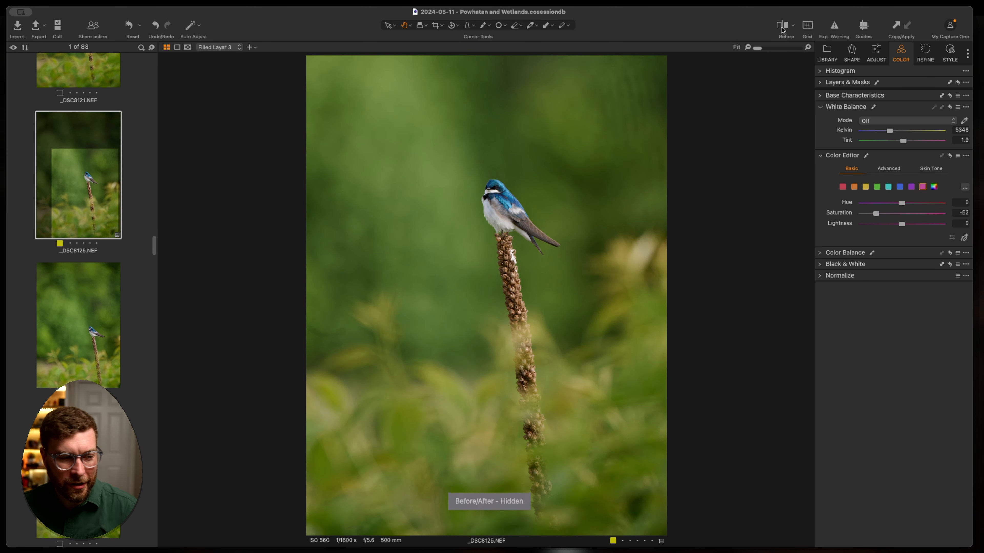
left_click(783, 25)
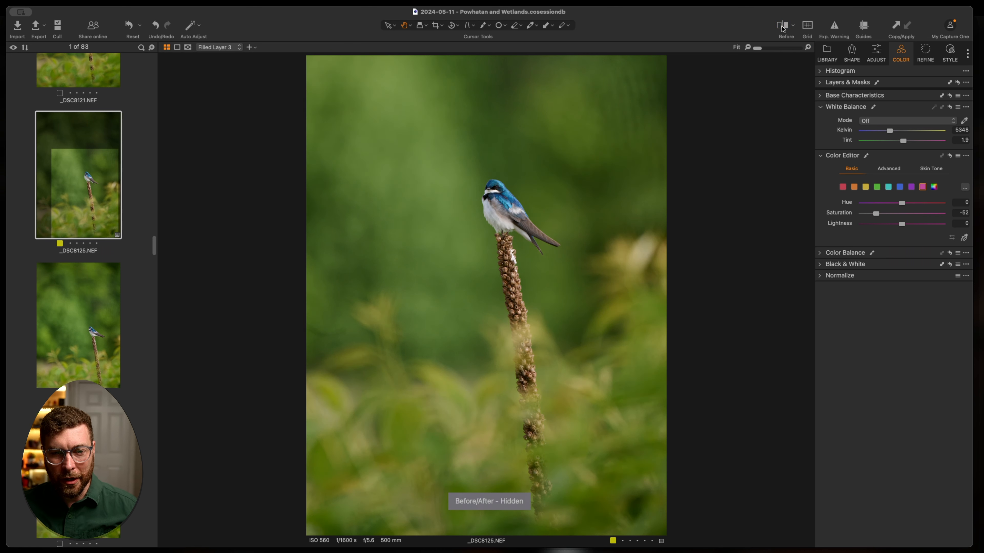
Add a new adjustment layer with an elliptical radial mask around the bird and upper stalk, widening its outer falloff
left_click(830, 84)
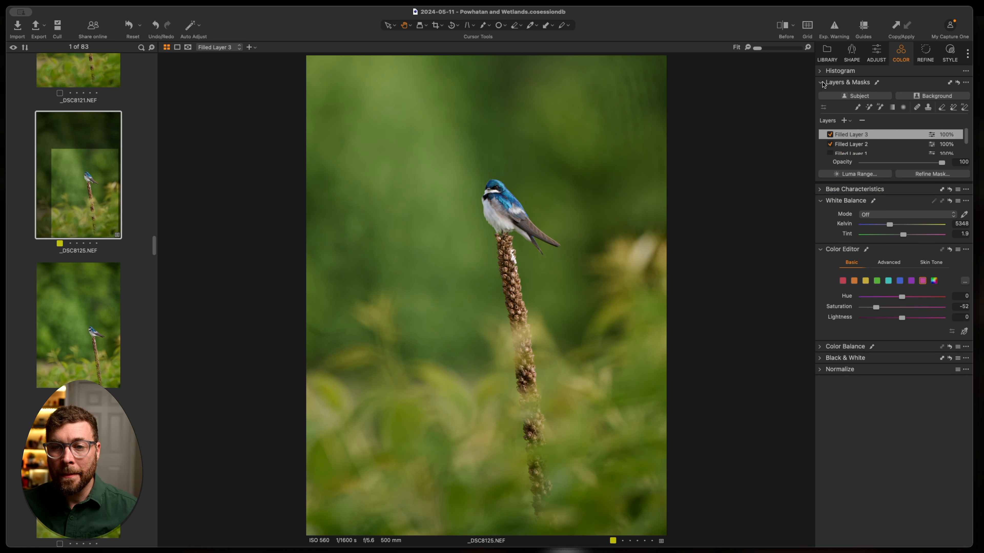
left_click(845, 121)
left_click_drag(502, 253, 551, 364)
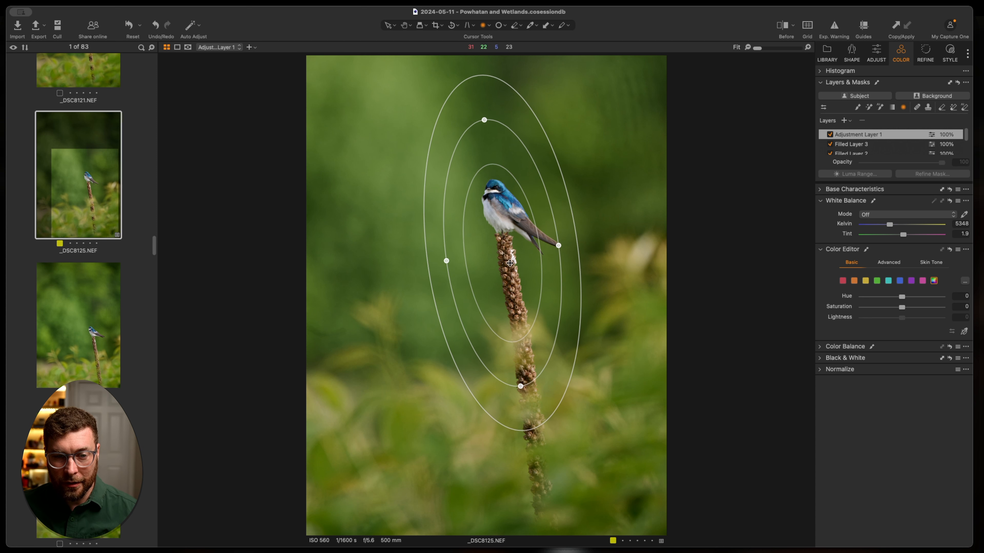
left_click_drag(506, 269, 514, 269)
left_click_drag(590, 284, 700, 385)
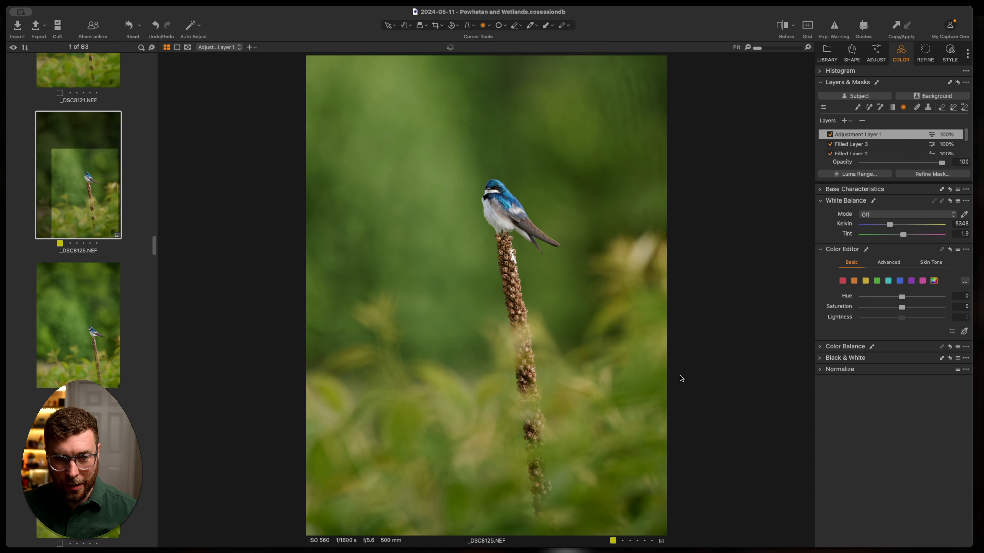
Shorten the radial mask's ellipse and center it on the bird using the mask overlay, hiding the overlay when done
key("m")
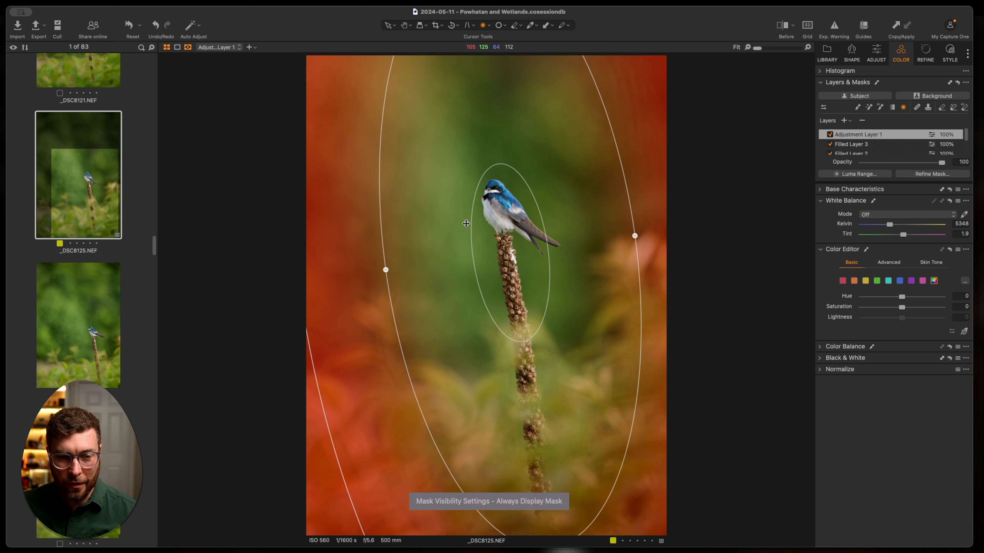
left_click_drag(509, 246, 526, 329)
left_click_drag(487, 140, 499, 185)
left_click_drag(499, 84, 511, 177)
left_click_drag(543, 372, 505, 208)
key("m")
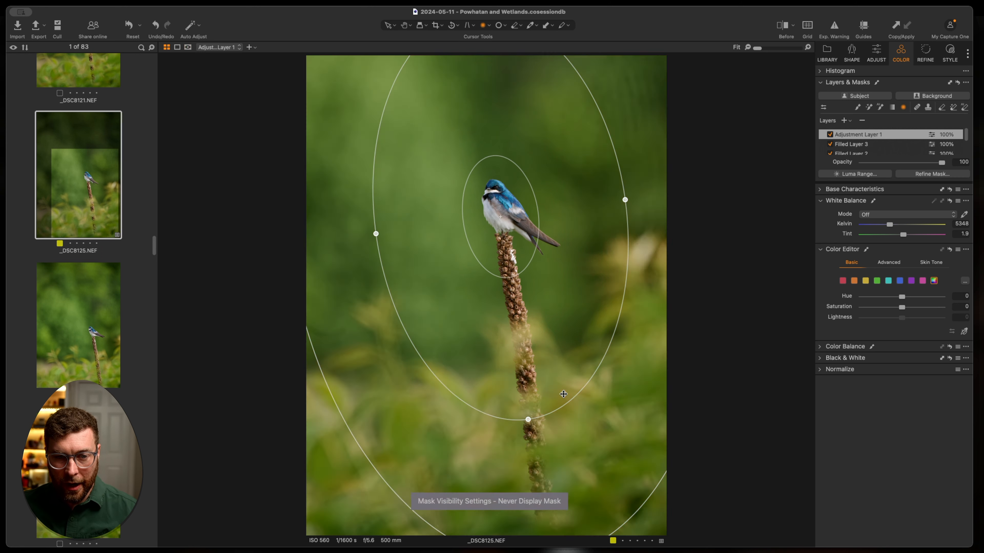
Set the radial mask layer's exposure to -0.62 and Filled Layer 2's exposure to 0.34
left_click(873, 54)
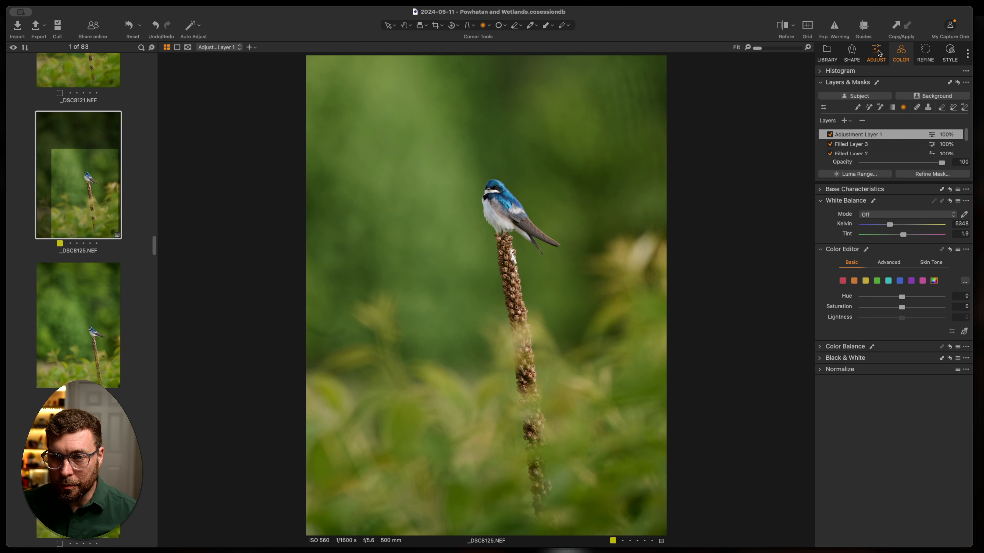
left_click_drag(899, 293, 893, 291)
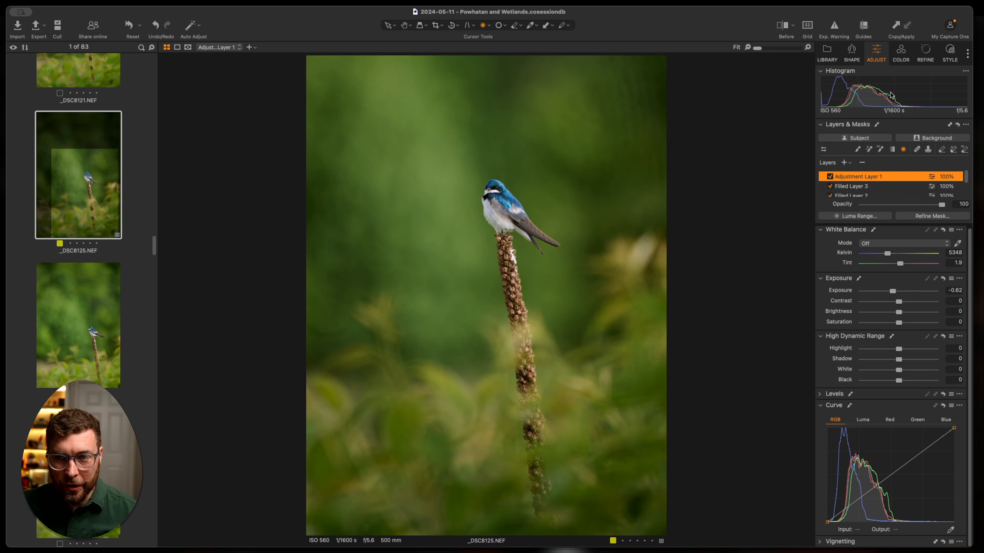
mouse_move(593, 210)
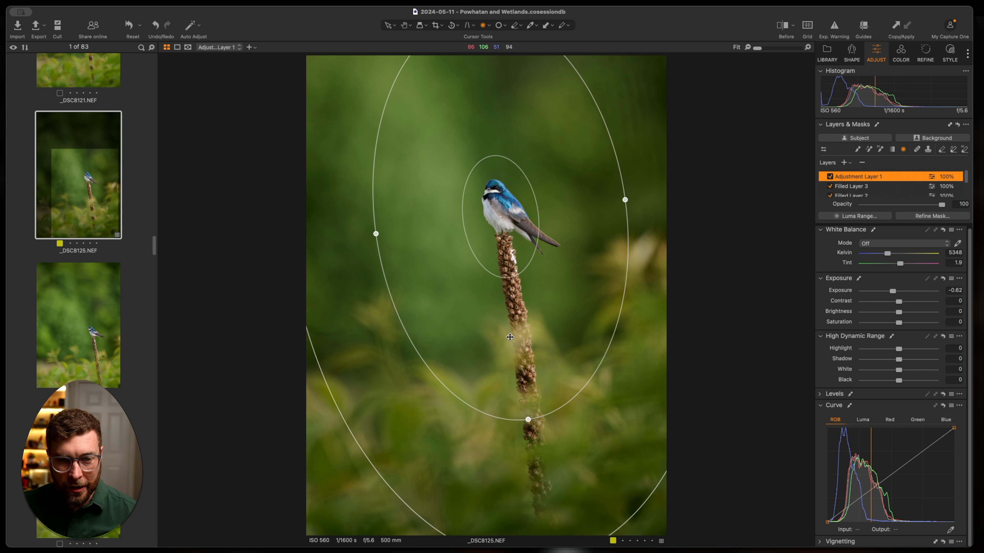
left_click(845, 196)
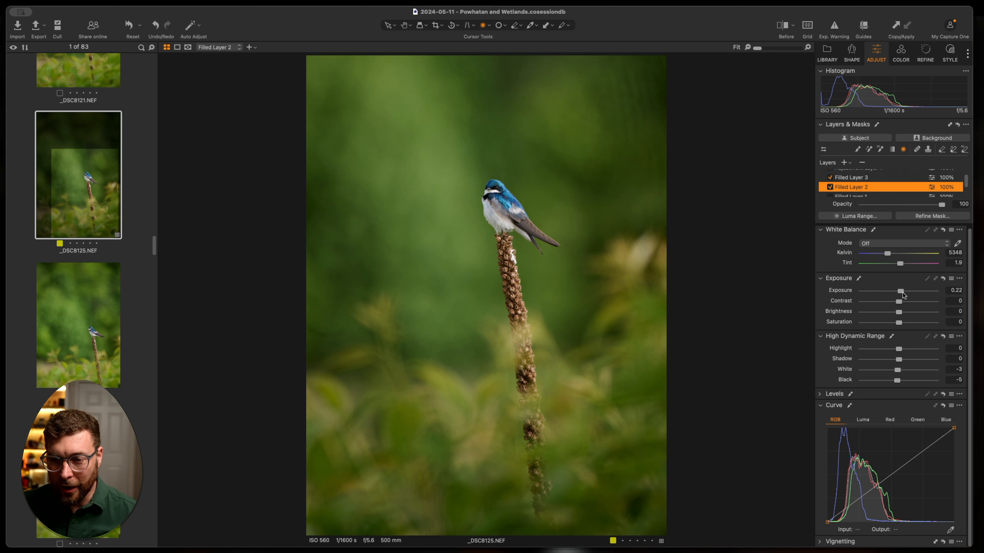
left_click_drag(900, 292, 902, 292)
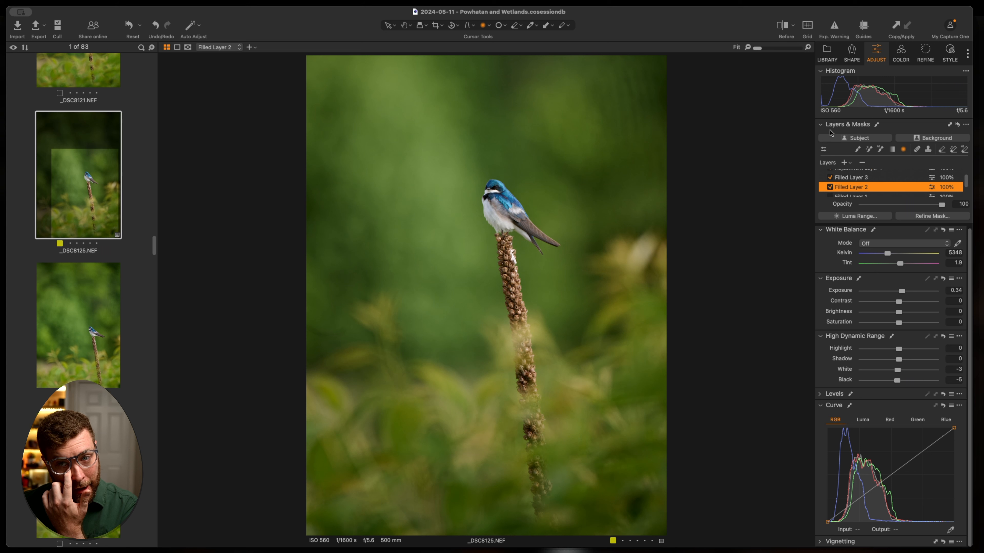
Compare the vignetted, brightened photo with the original several times using the before/after view
left_click(787, 26)
left_click(786, 26)
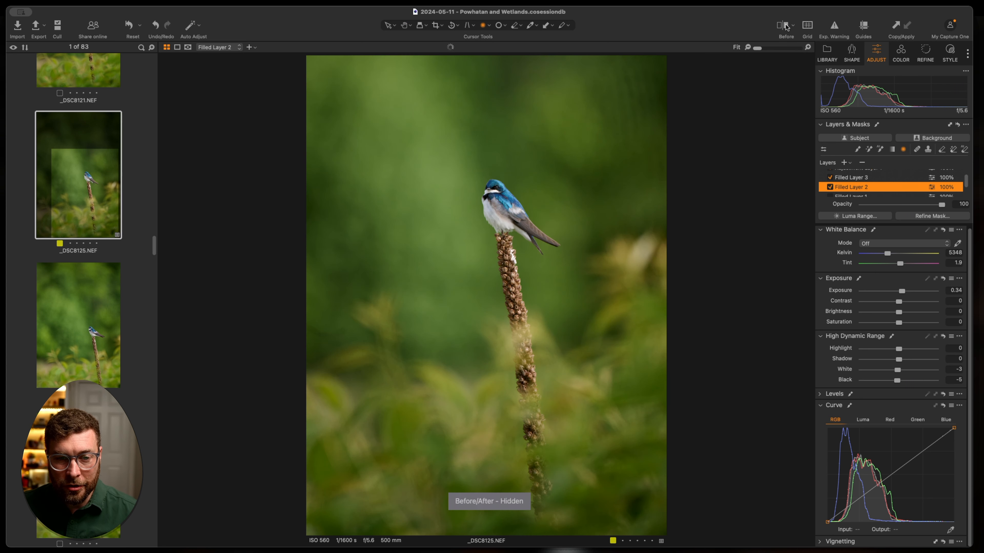
left_click(786, 26)
left_click(786, 25)
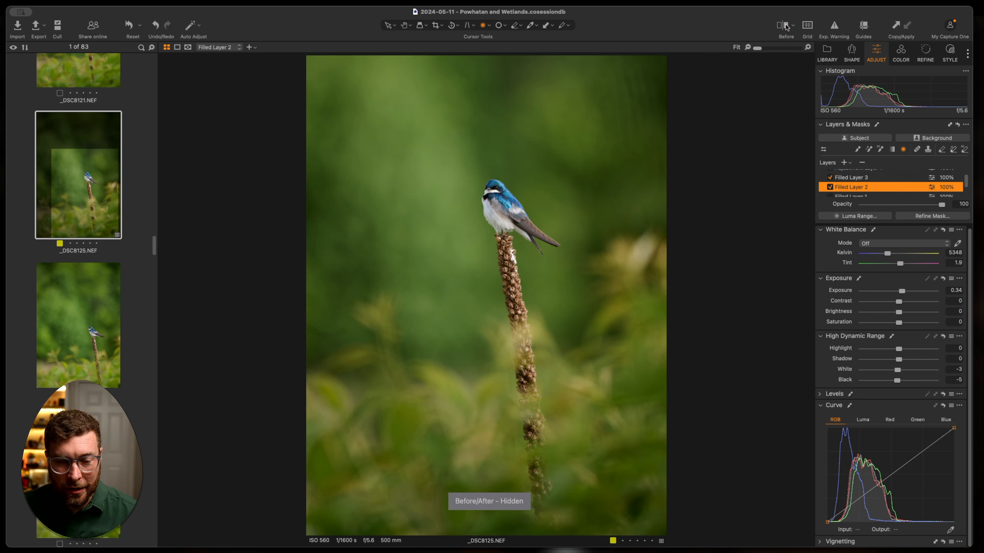
left_click(786, 25)
left_click(787, 26)
left_click(786, 26)
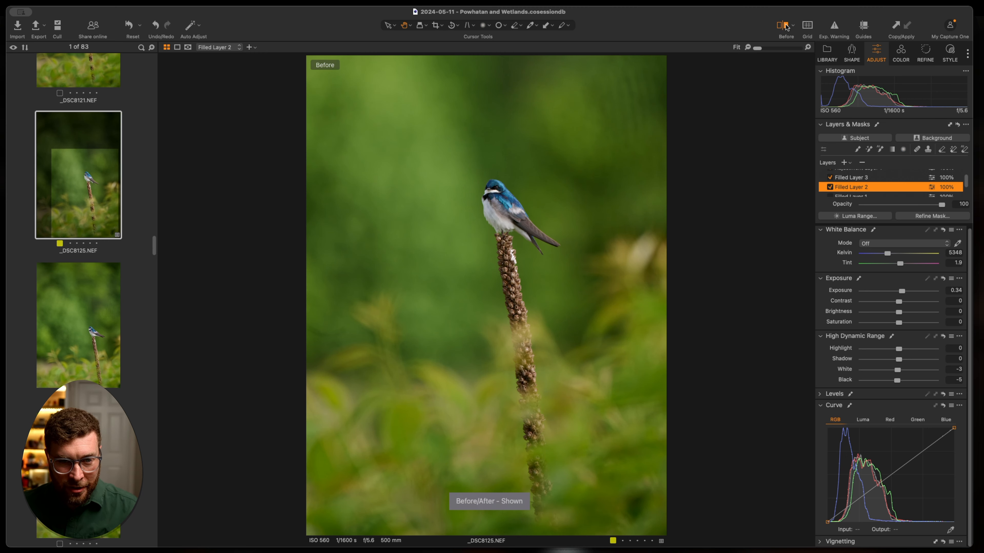
left_click(785, 26)
Inspect the bird and the background around its head at 100% and in the whole photo
key("t")
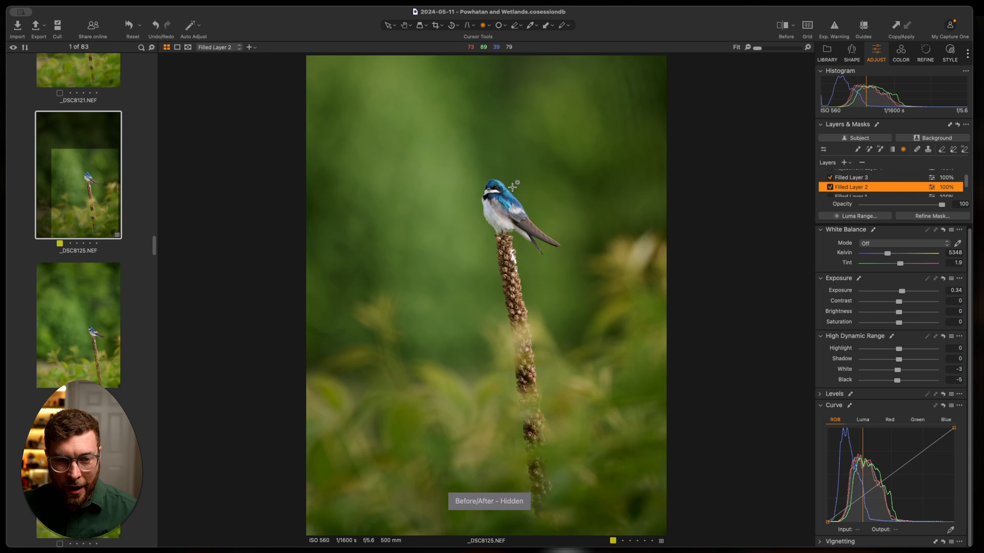
scroll(500, 192, "up", 5)
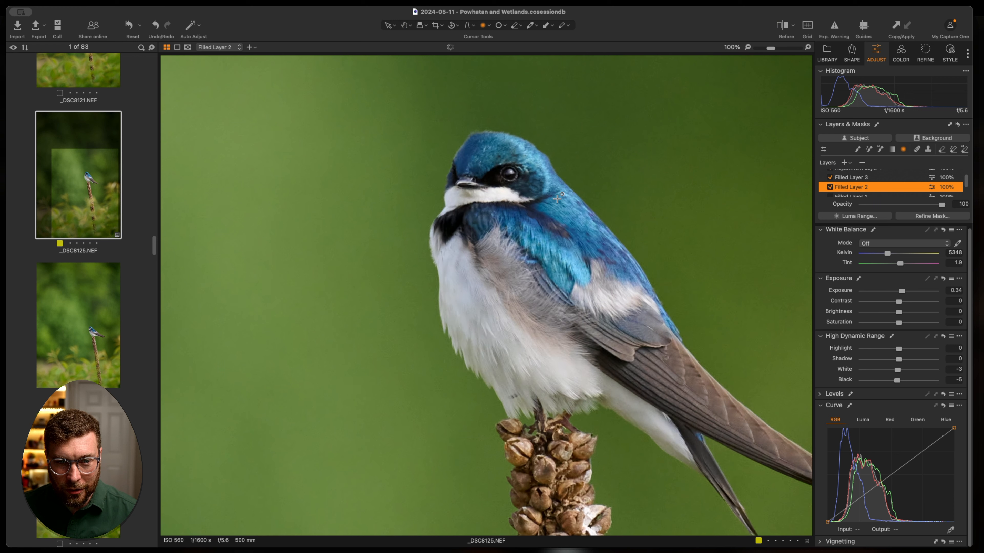
scroll(581, 153, "down", 5)
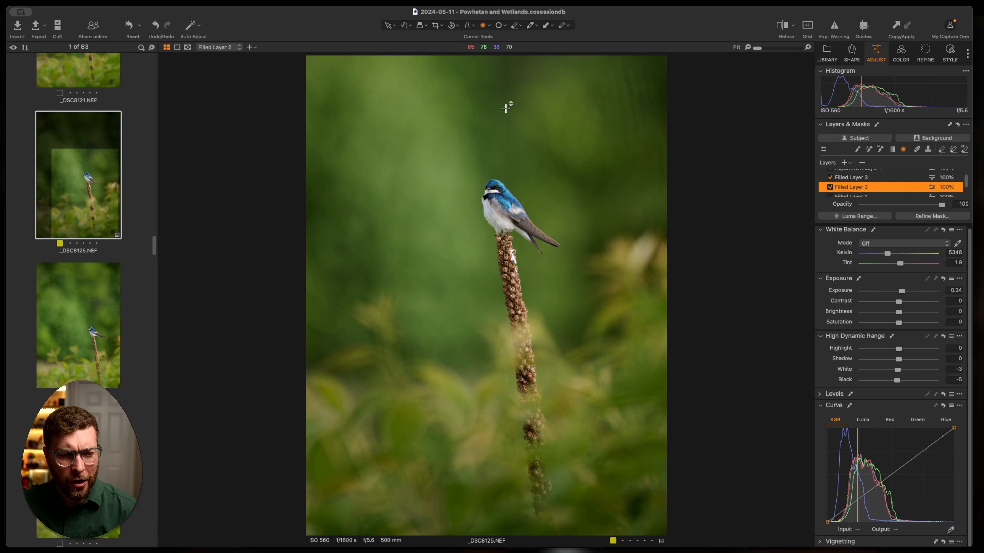
scroll(489, 134, "up", 3)
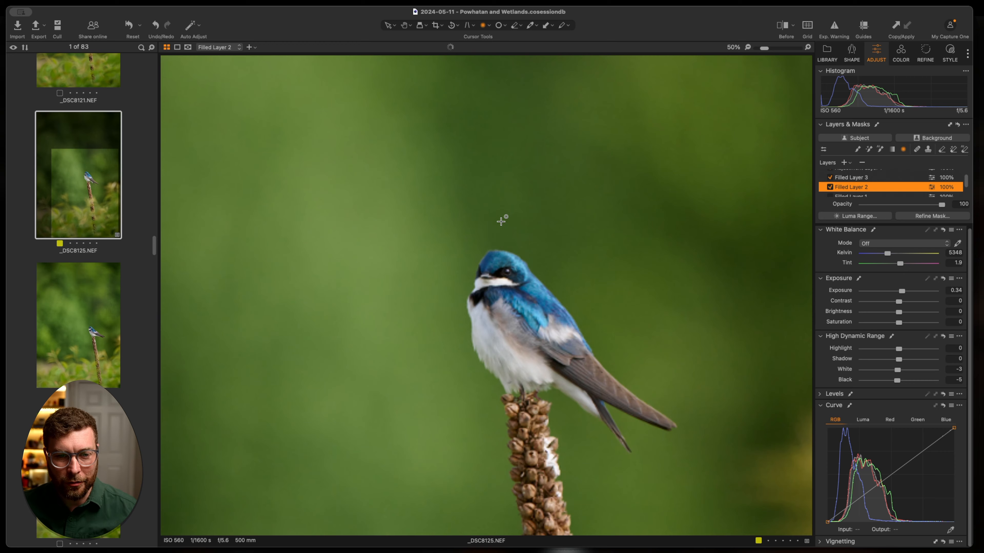
scroll(523, 338, "up", 2)
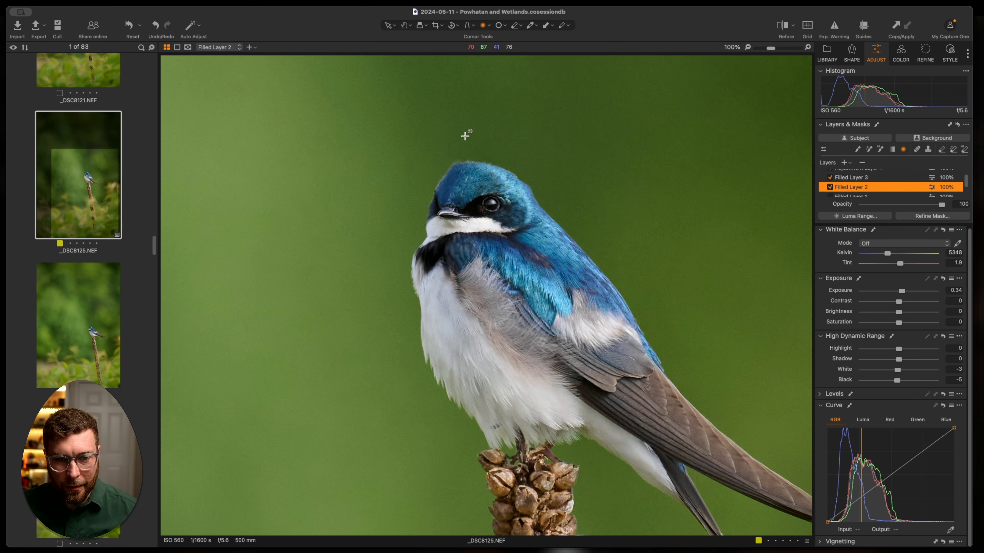
scroll(465, 136, "down", 5)
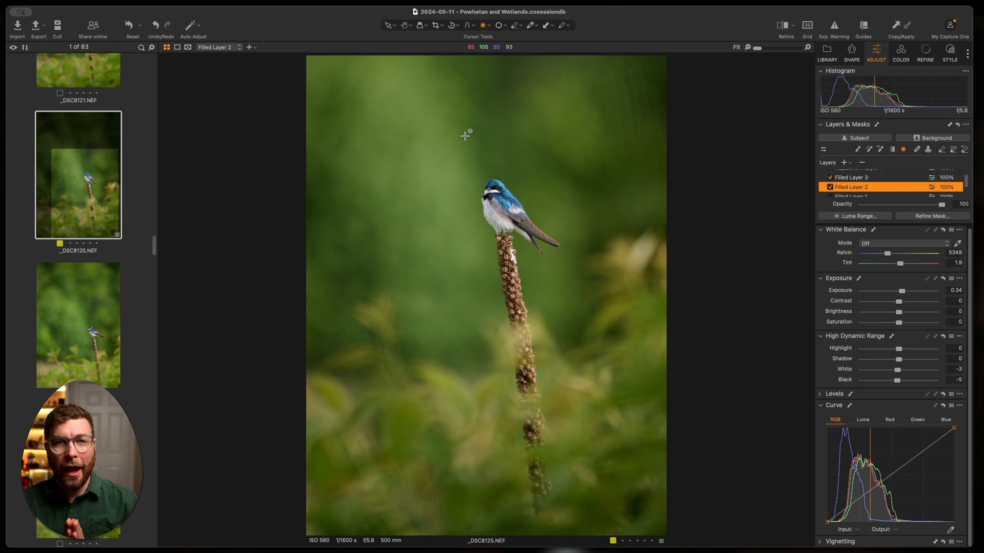